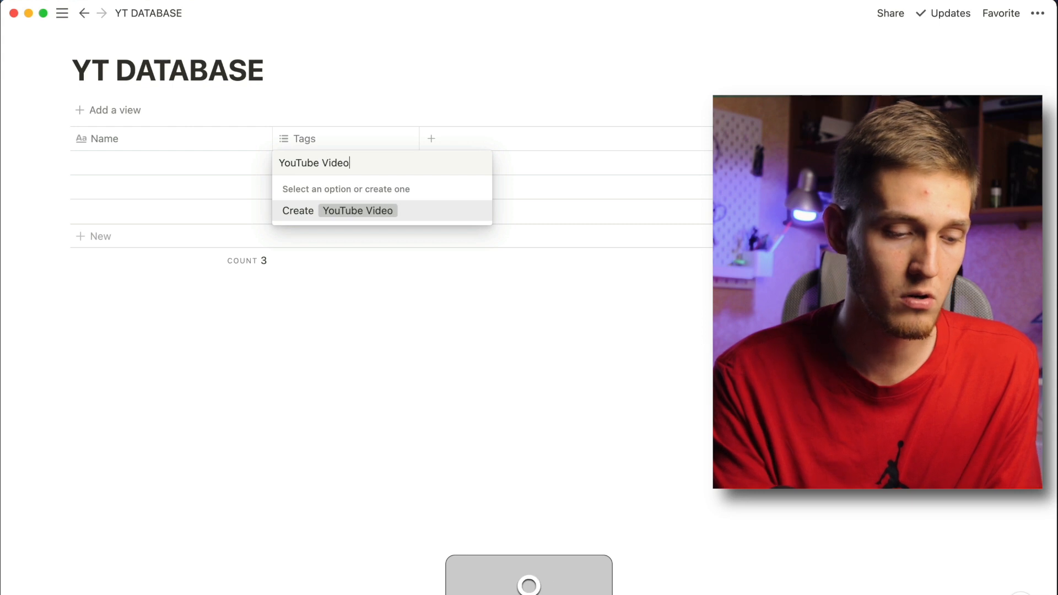
Create the Tags options YouTube Video, TikToks, Course and Article, and leave the first row's Tags cell empty
{"action": "key", "text": "Return"}
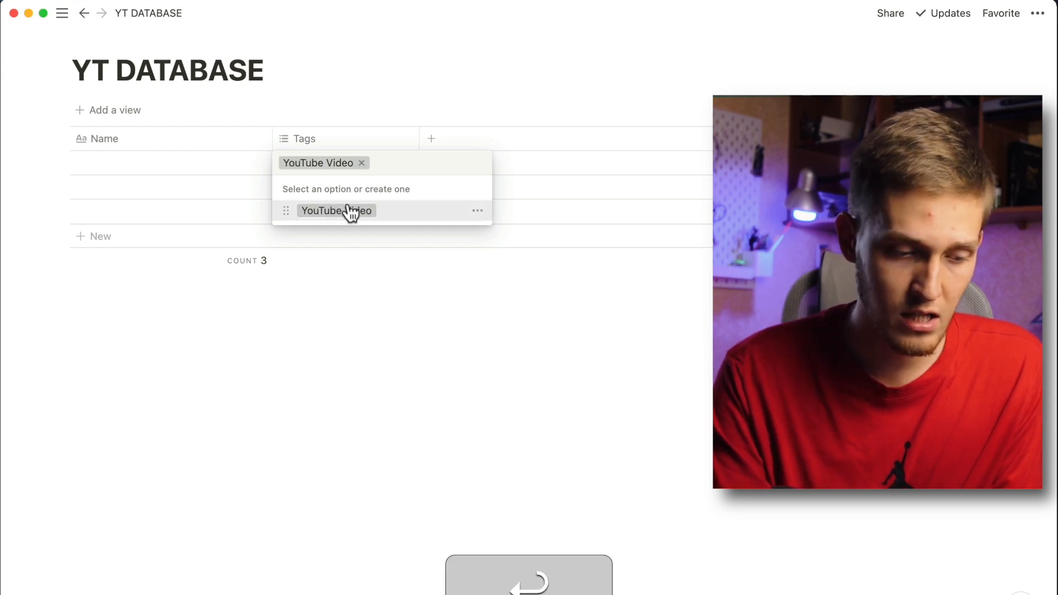
{"action": "left_click", "coordinate": [361, 163]}
{"action": "left_click", "coordinate": [321, 160]}
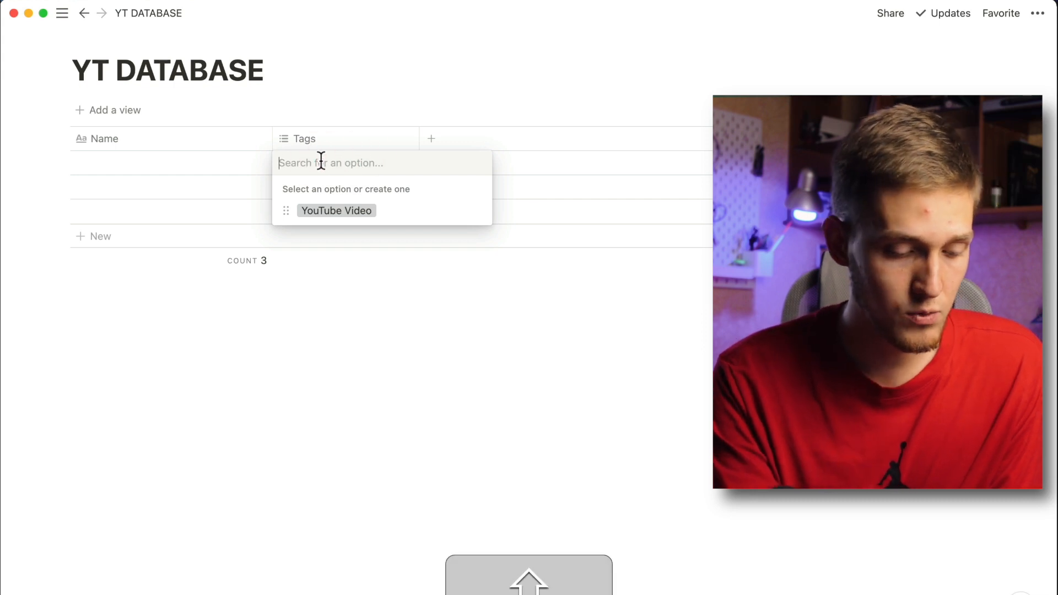
{"action": "type", "text": "TikTo"}
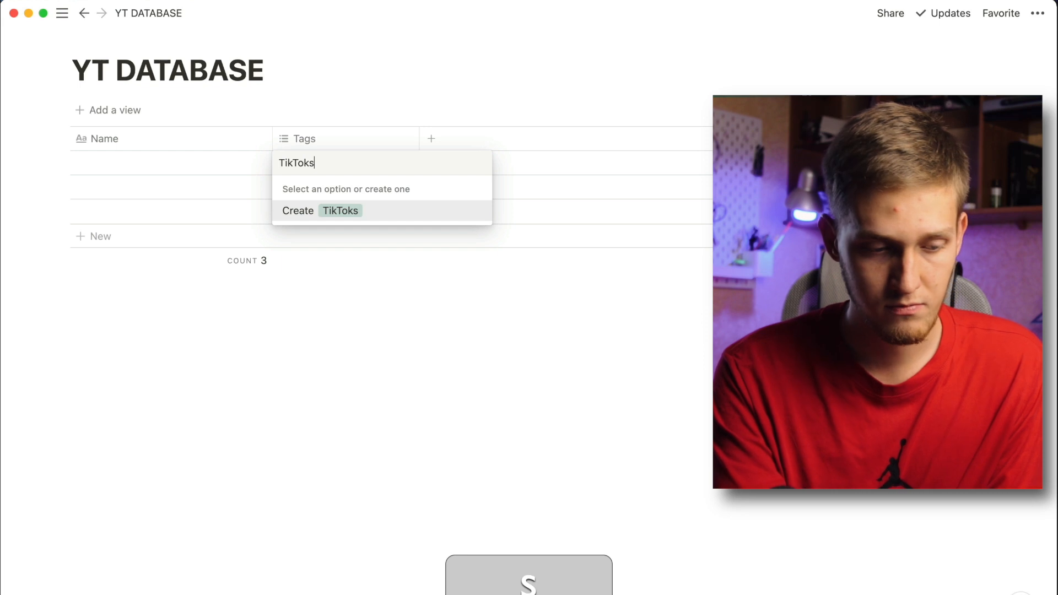
{"action": "type", "text": "ks"}
{"action": "key", "text": "Return"}
{"action": "key", "text": "shift+BackSpace"}
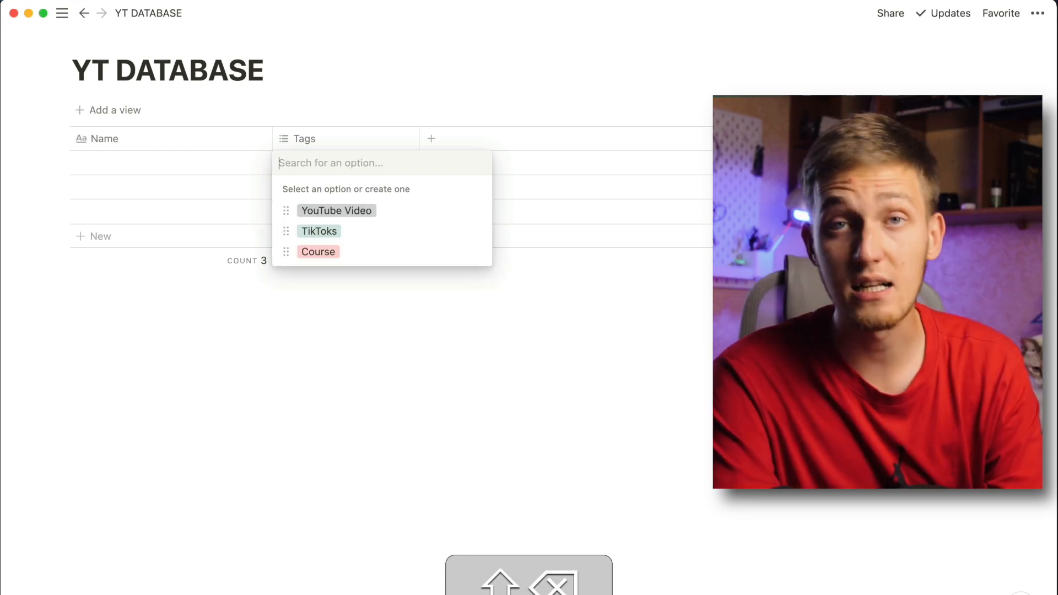
{"action": "type", "text": "Article"}
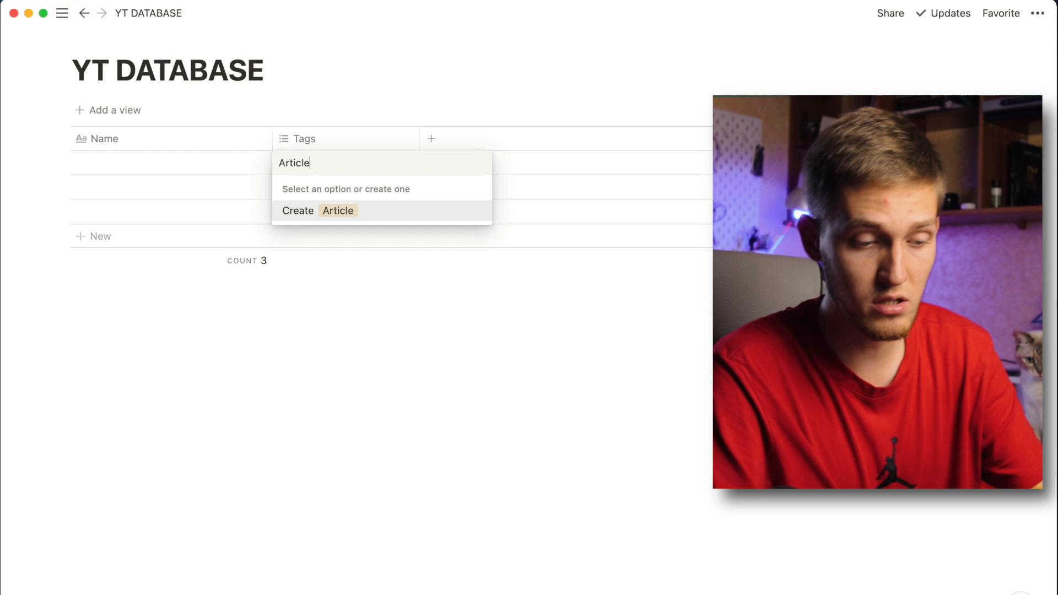
{"action": "key", "text": "Return"}
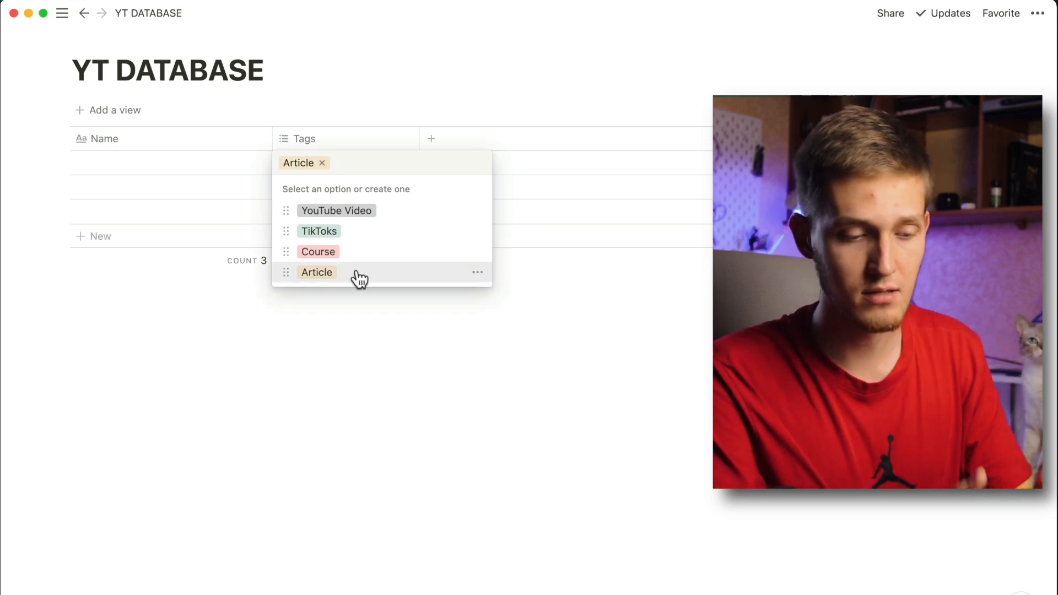
{"action": "key", "text": "super+z"}
Add a new column after Tags and set its property type to Select
{"action": "left_click", "coordinate": [430, 138]}
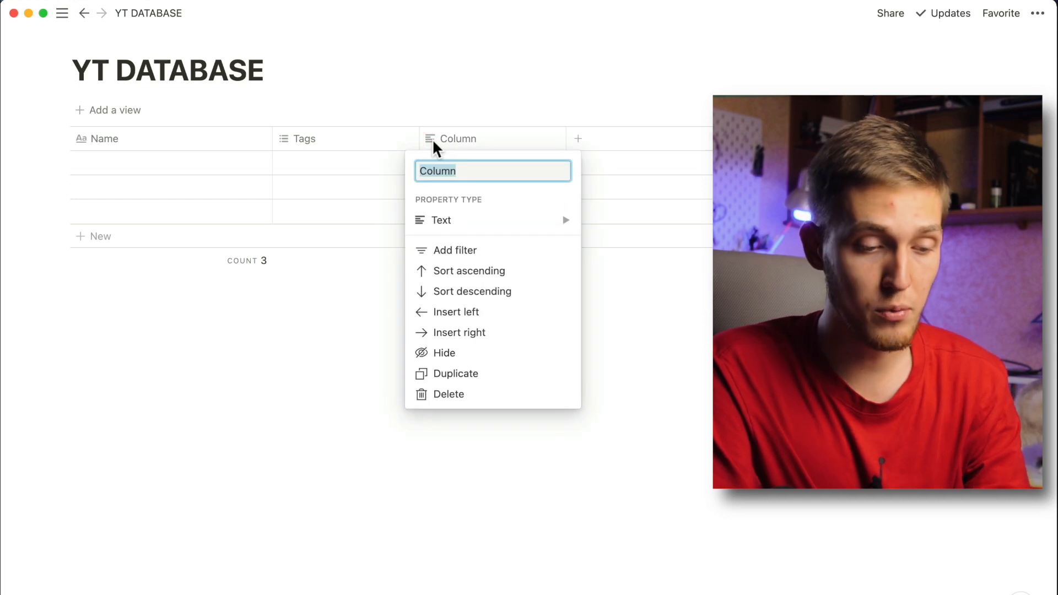
{"action": "mouse_move", "coordinate": [449, 223]}
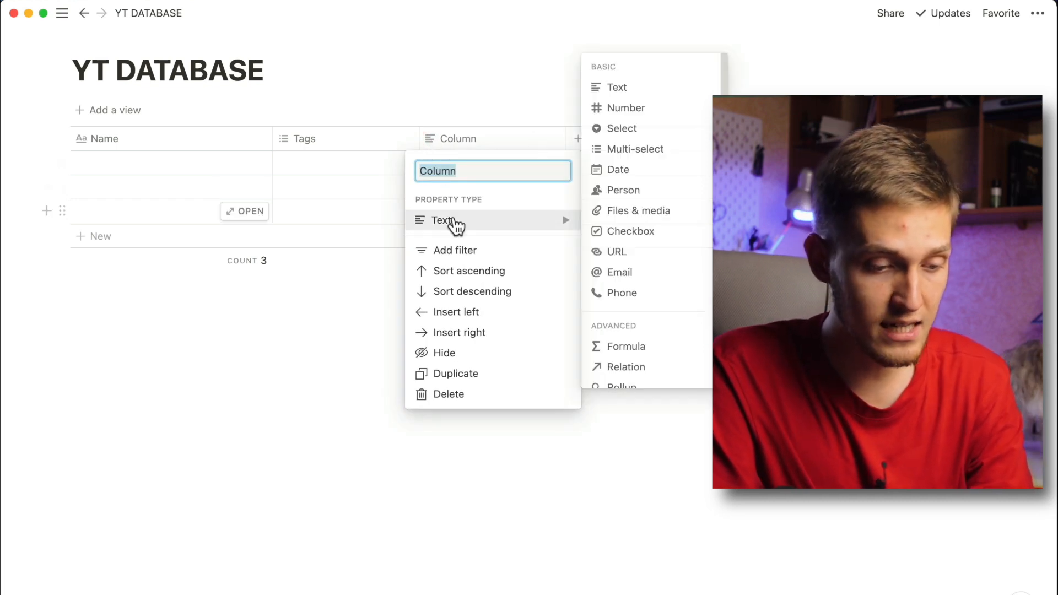
{"action": "left_click", "coordinate": [630, 129]}
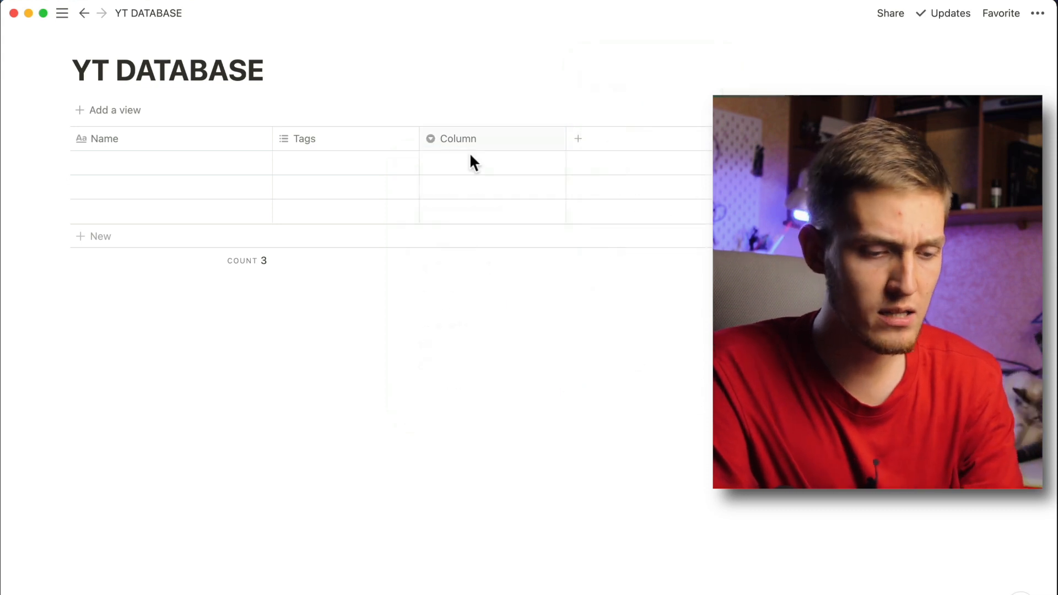
Create the options Text Edit and Shooting in the new select column's first row
{"action": "left_click", "coordinate": [469, 161]}
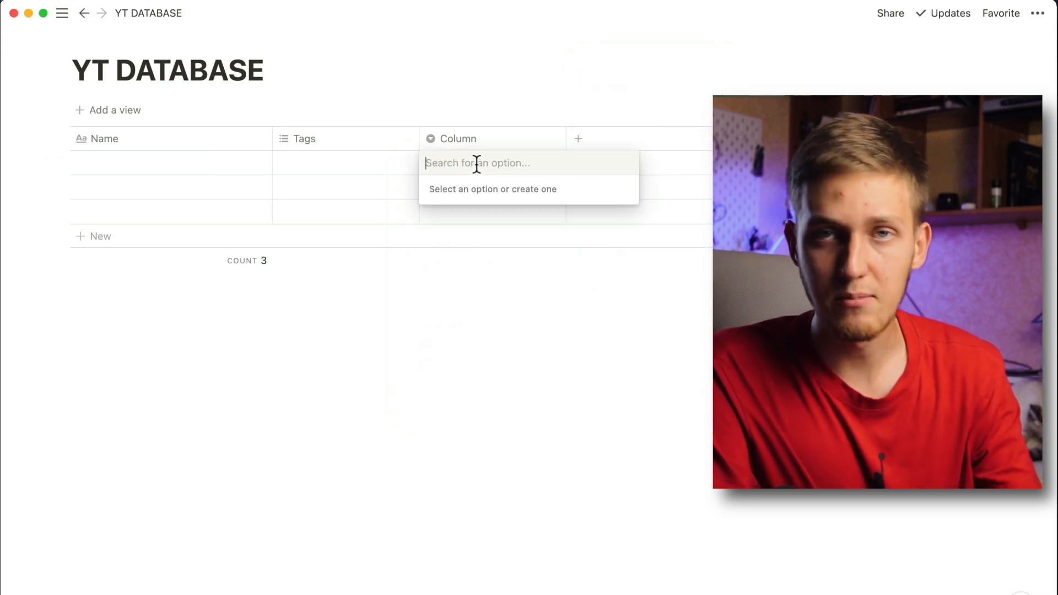
{"action": "type", "text": "Text Edit"}
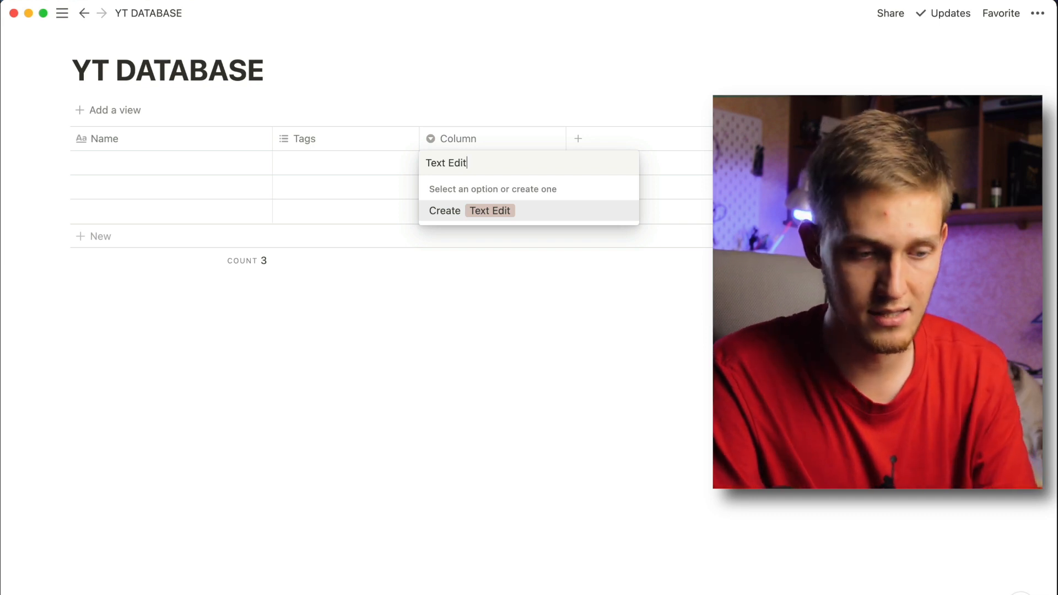
{"action": "key", "text": "Return"}
{"action": "left_click", "coordinate": [451, 154]}
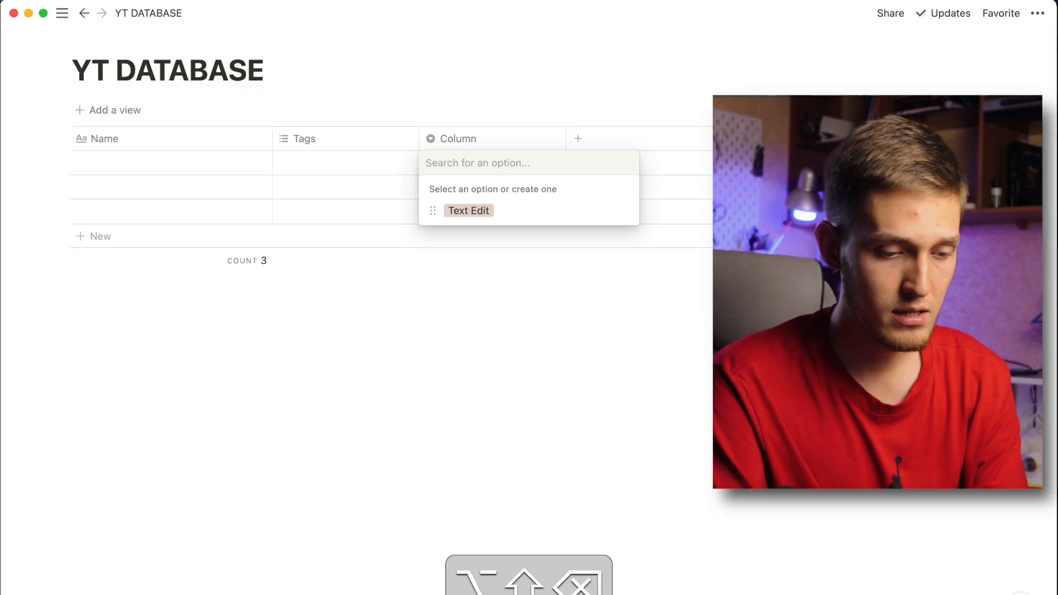
{"action": "type", "text": "Shooti"}
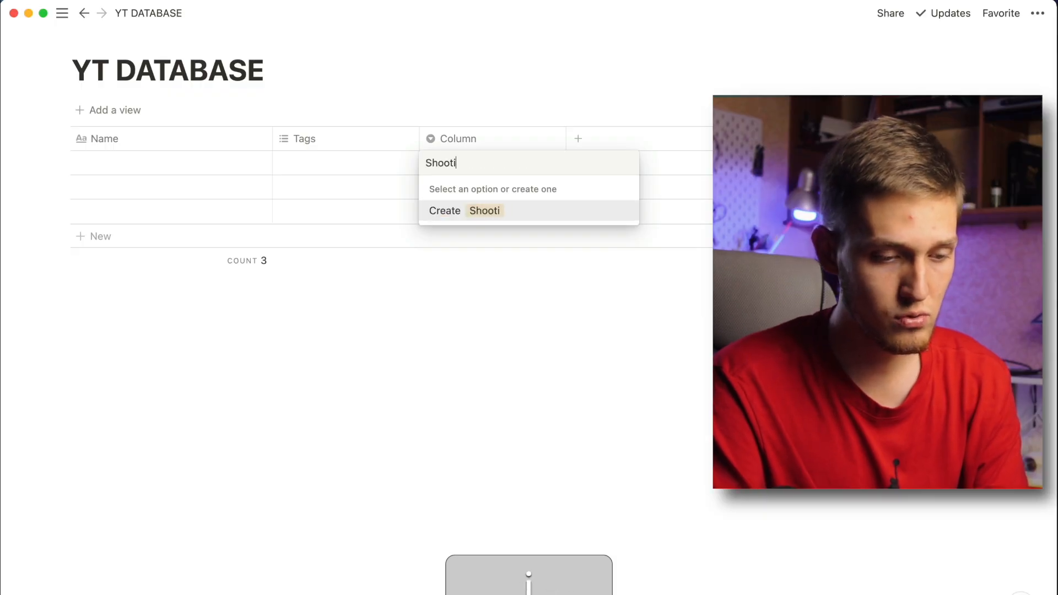
{"action": "type", "text": "ng"}
{"action": "key", "text": "Return"}
Create the options Video Editing and Publishing in the select column's first row, each replacing the previous selection
{"action": "left_click", "coordinate": [487, 168]}
{"action": "key", "text": "BackSpace"}
{"action": "type", "text": "Video Editing"}
{"action": "key", "text": "Return"}
{"action": "left_click", "coordinate": [482, 167]}
{"action": "key", "text": "BackSpace"}
{"action": "type", "text": "Publishing"}
{"action": "key", "text": "Return"}
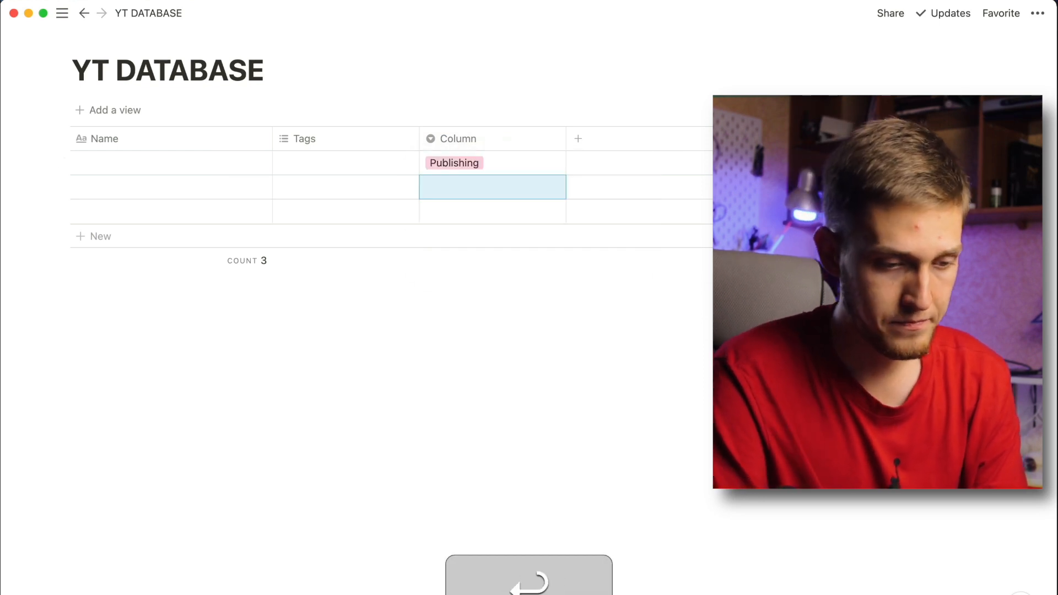
Replace the first row's selection with a new option, Done, and colour that option green
{"action": "left_click", "coordinate": [489, 163]}
{"action": "key", "text": "BackSpace"}
{"action": "type", "text": "Done"}
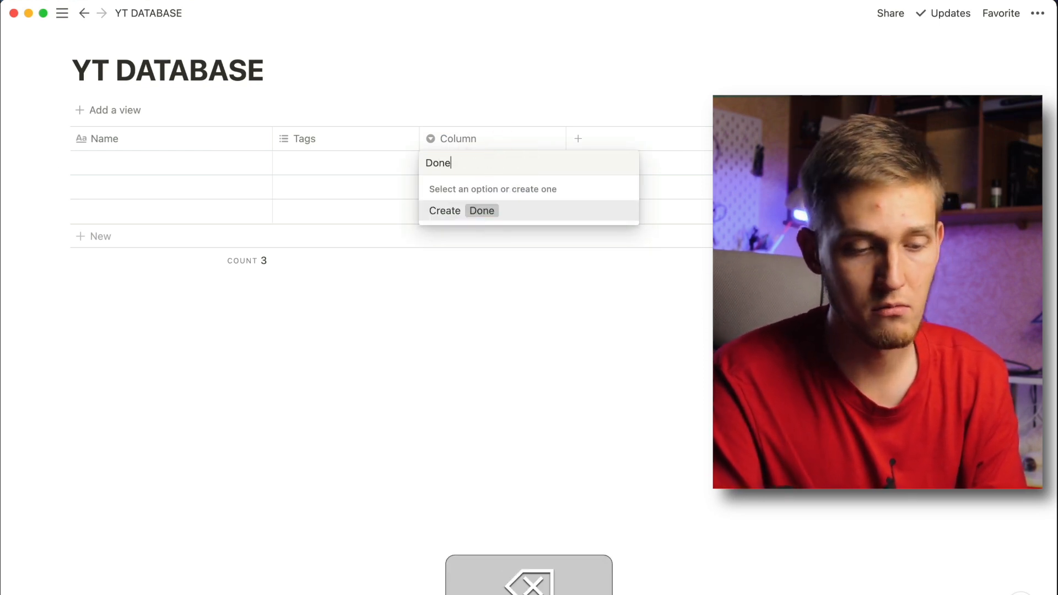
{"action": "key", "text": "Return"}
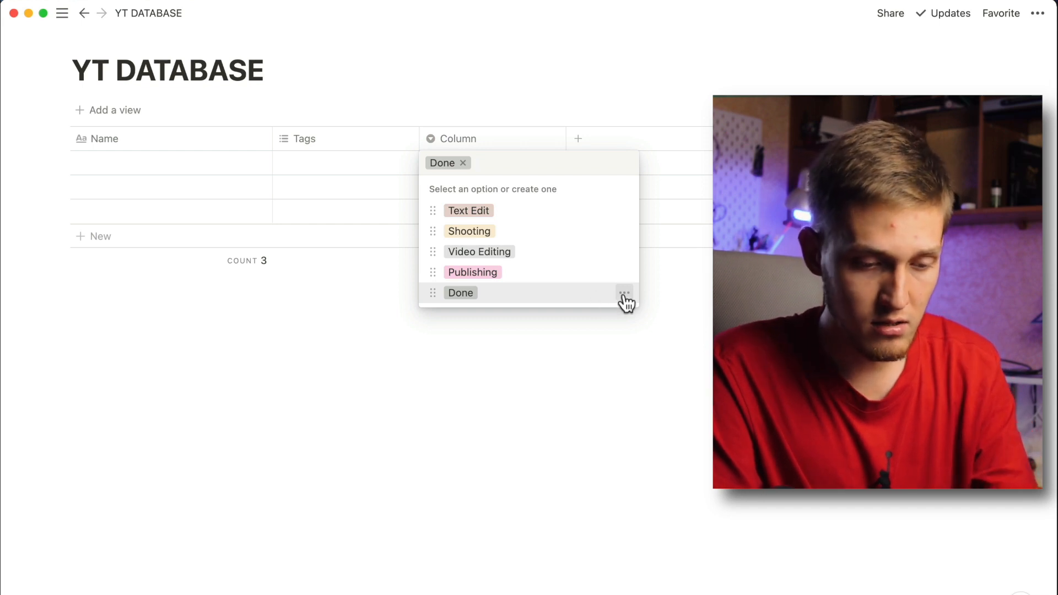
{"action": "left_click", "coordinate": [624, 293]}
{"action": "left_click", "coordinate": [620, 518]}
Colour the Publishing option yellow and the Video Editing option purple
{"action": "left_click", "coordinate": [624, 275]}
{"action": "left_click", "coordinate": [624, 275]}
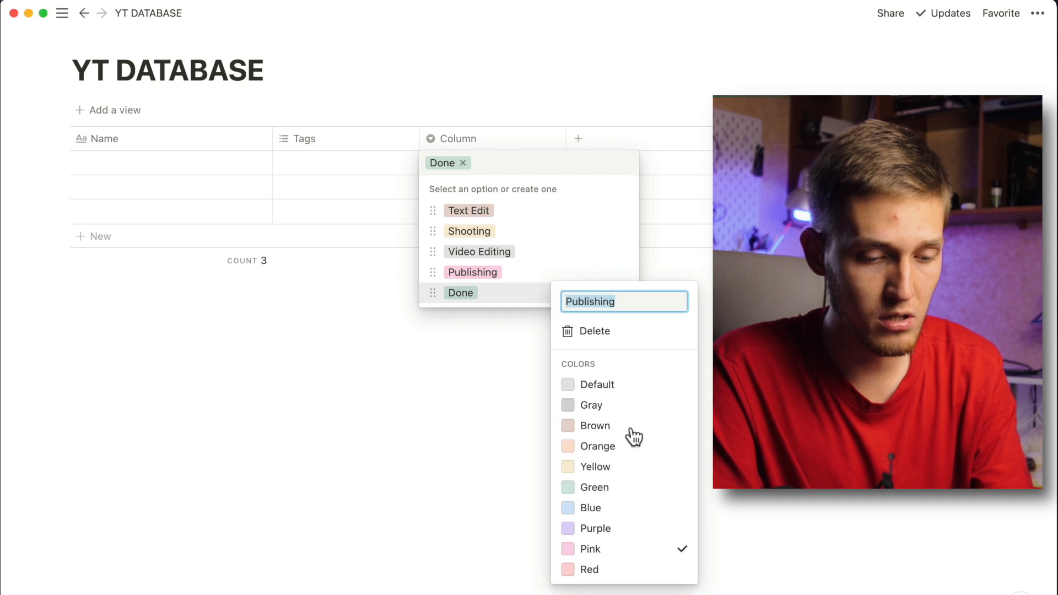
{"action": "left_click", "coordinate": [630, 468]}
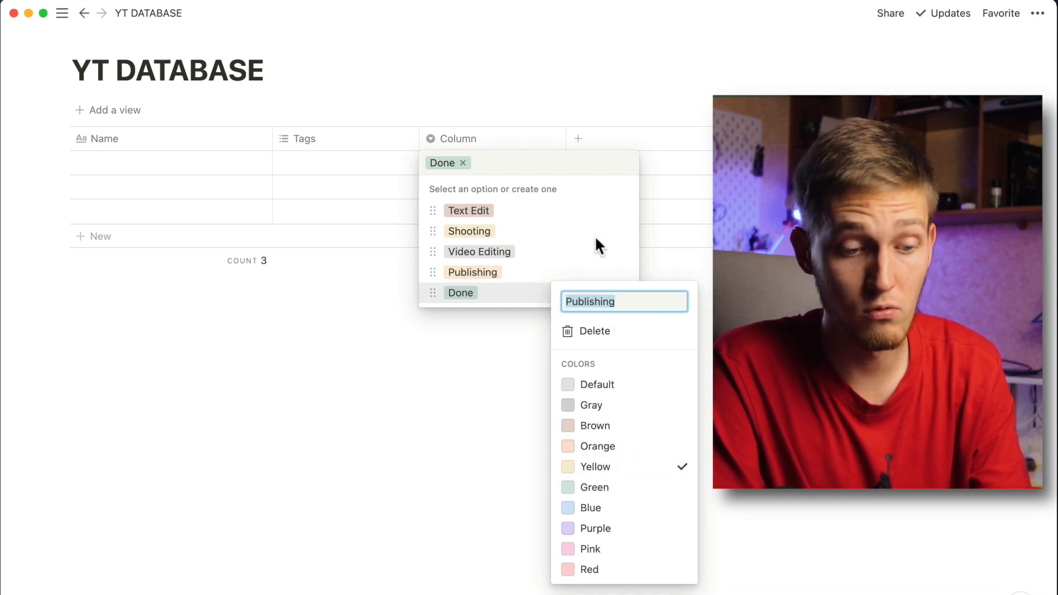
{"action": "left_click", "coordinate": [620, 248]}
{"action": "left_click", "coordinate": [626, 245]}
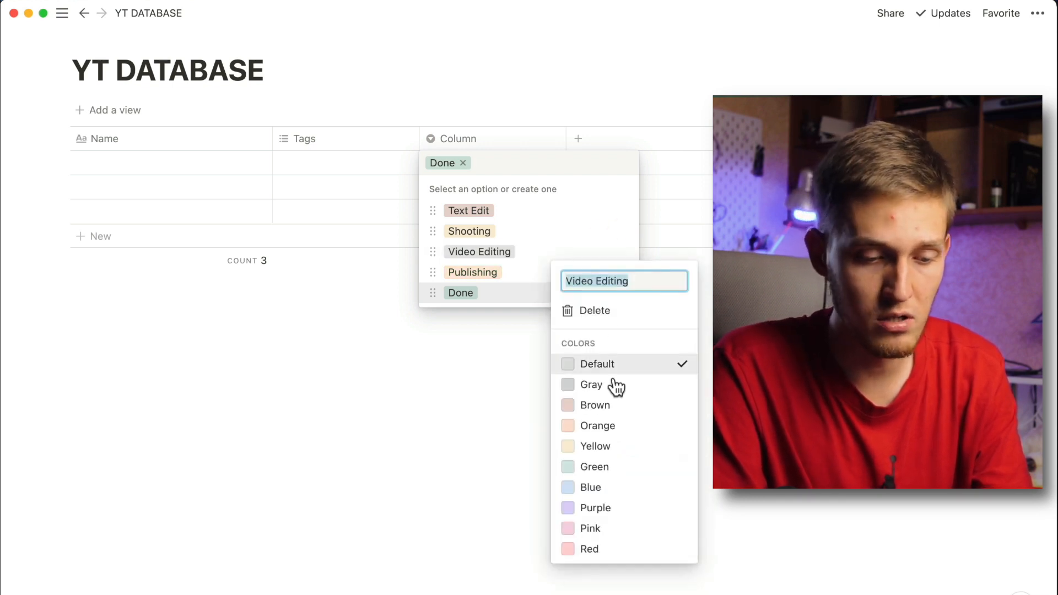
{"action": "left_click", "coordinate": [624, 512]}
{"action": "left_click", "coordinate": [505, 142]}
Move the select column between Name and Tags and rename it Condition
{"action": "left_click_drag", "start_coordinate": [505, 143], "coordinate": [305, 168]}
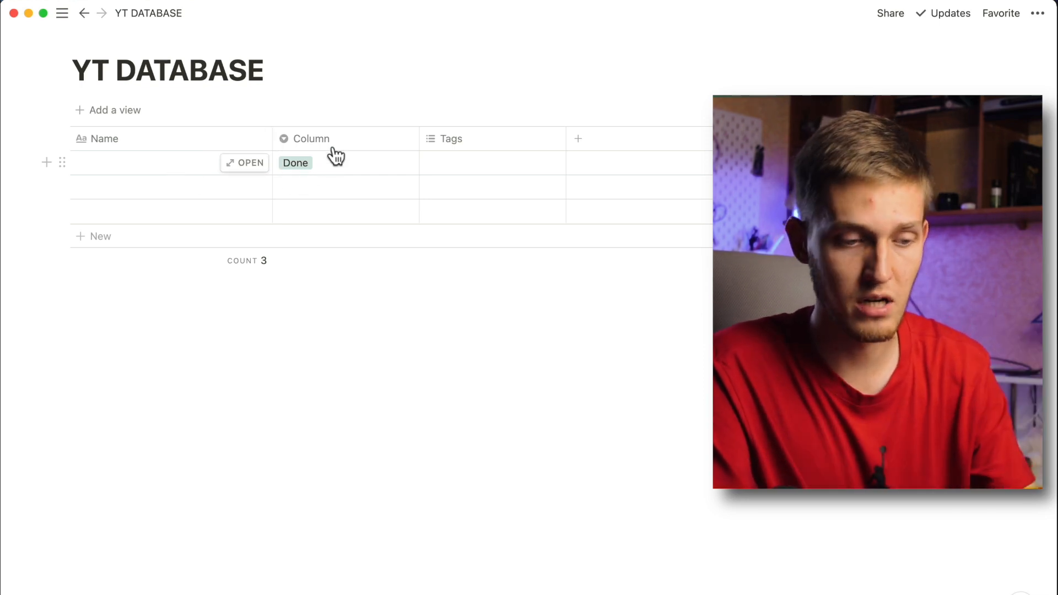
{"action": "left_click", "coordinate": [337, 138]}
{"action": "left_click", "coordinate": [342, 101]}
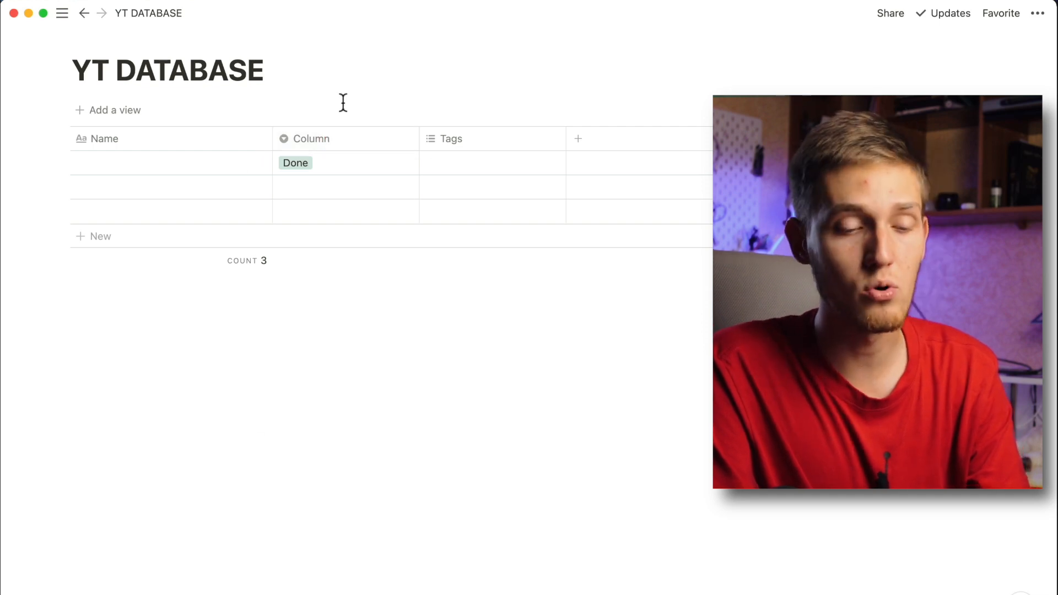
{"action": "left_click", "coordinate": [319, 138]}
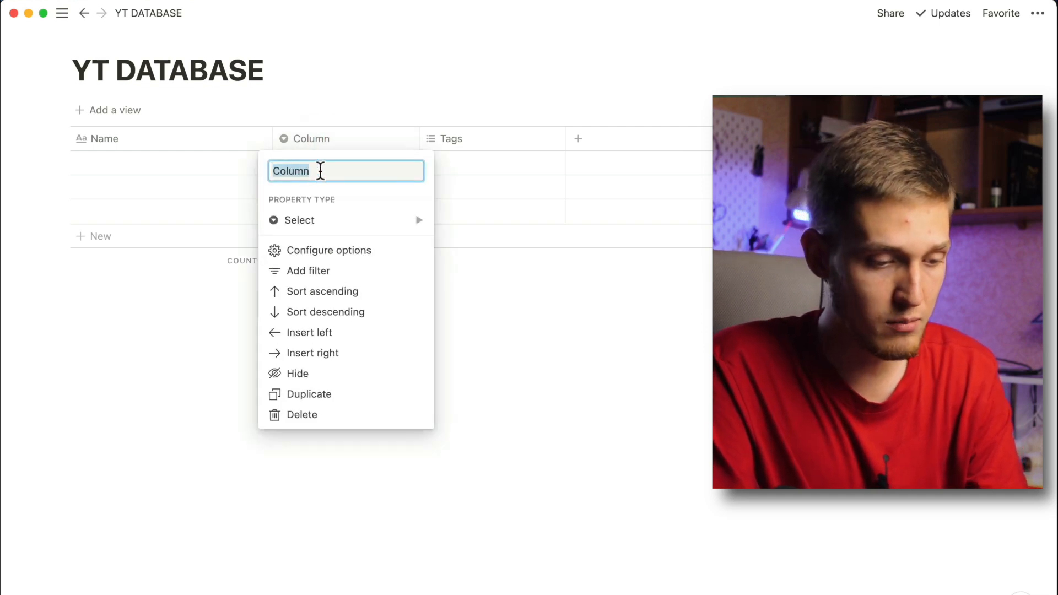
{"action": "left_click_drag", "start_coordinate": [318, 170], "coordinate": [253, 172]}
{"action": "type", "text": "Condition"}
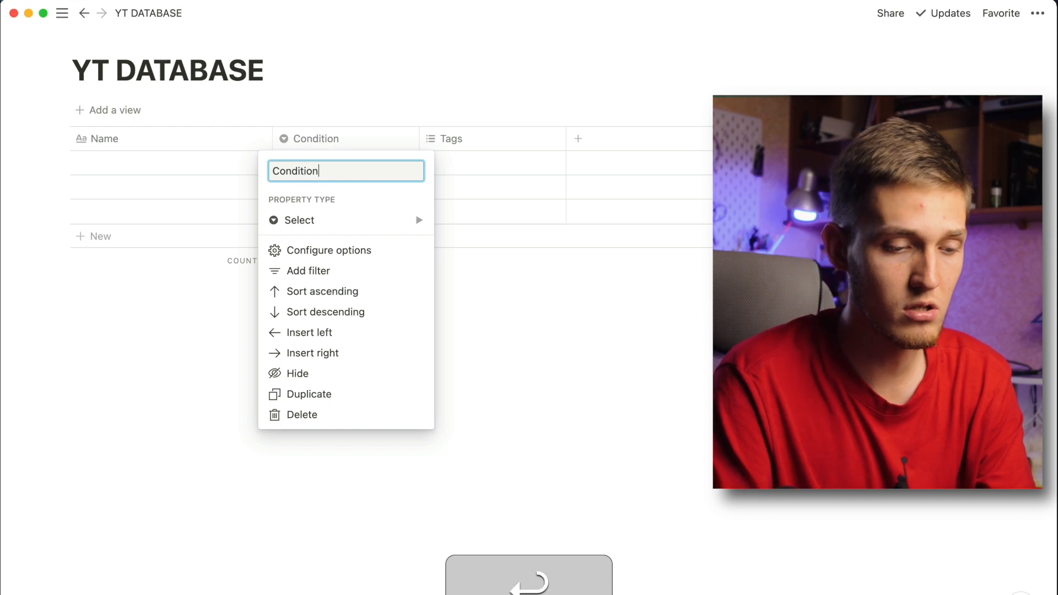
{"action": "key", "text": "Return"}
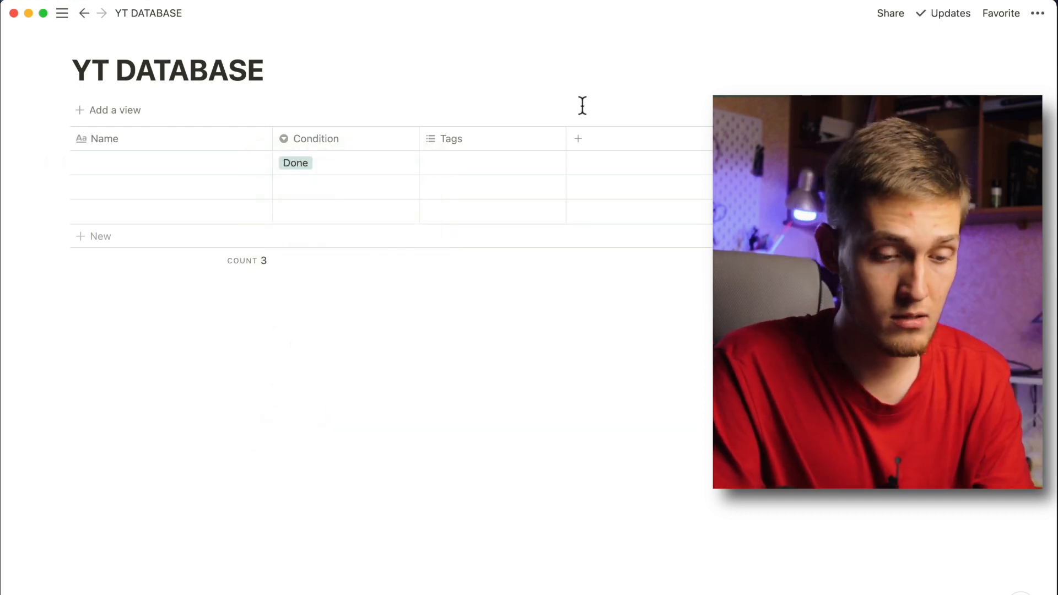
{"action": "key", "text": "super+z"}
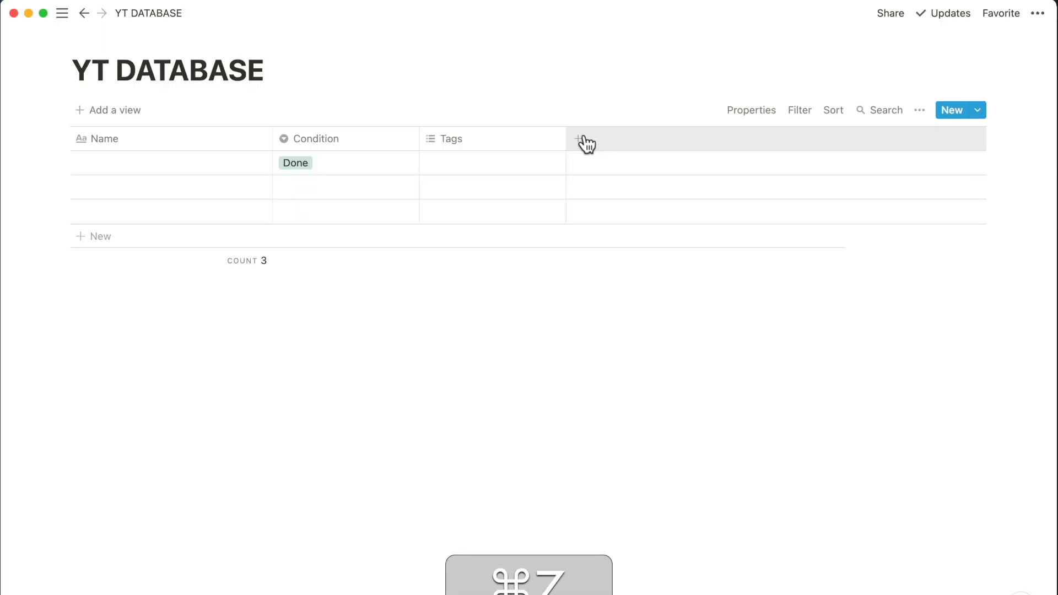
Add a column of type Last edited time after Tags and name it Last Edited
{"action": "left_click", "coordinate": [580, 138]}
{"action": "mouse_move", "coordinate": [687, 214]}
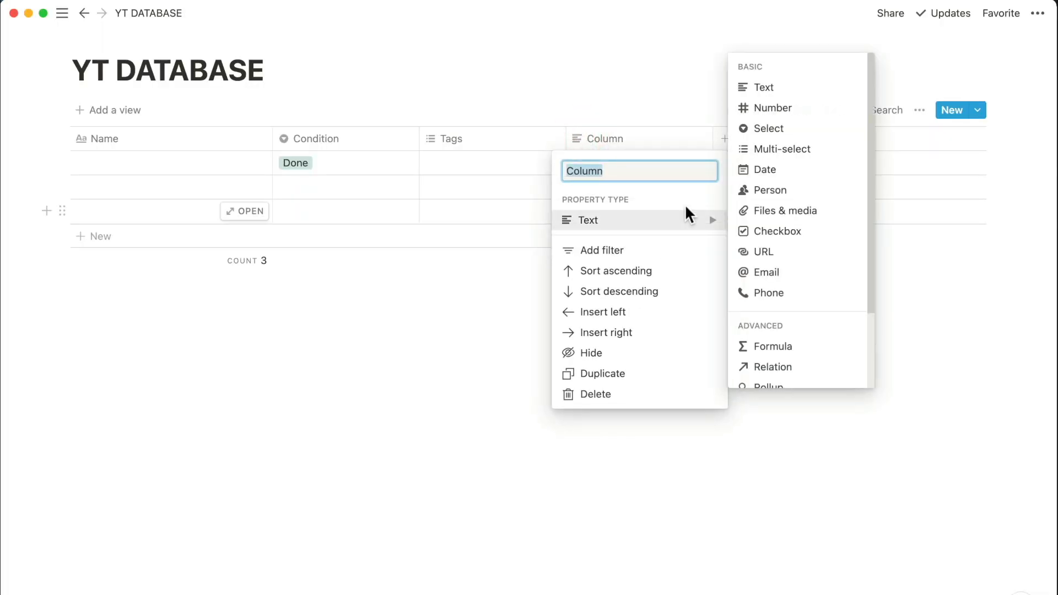
{"action": "scroll", "coordinate": [760, 230], "scroll_direction": "down", "scroll_amount": 3}
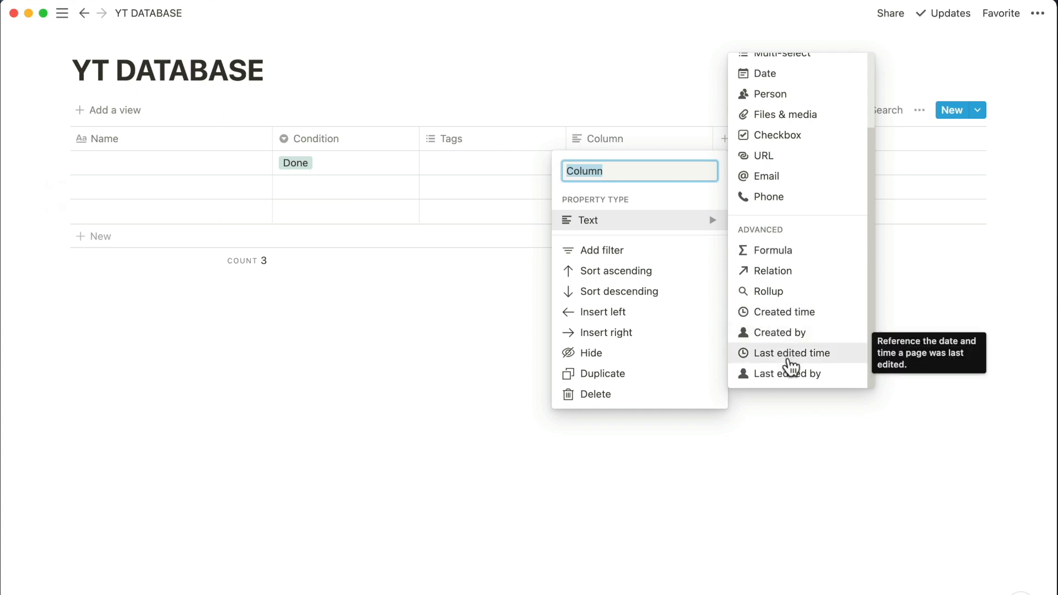
{"action": "left_click", "coordinate": [789, 355]}
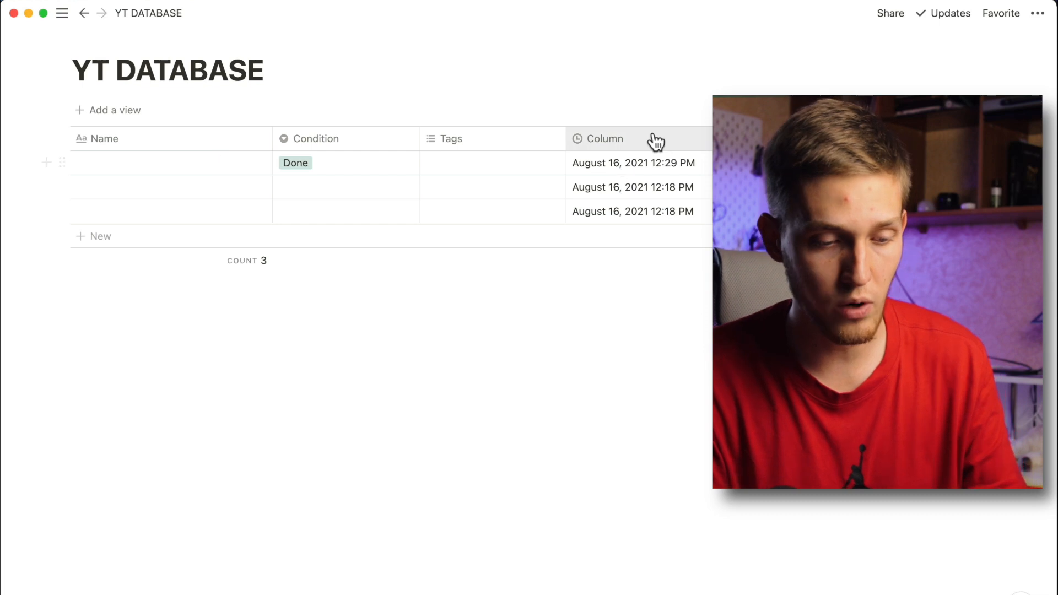
{"action": "left_click", "coordinate": [632, 143]}
{"action": "left_click_drag", "start_coordinate": [635, 171], "coordinate": [556, 175]}
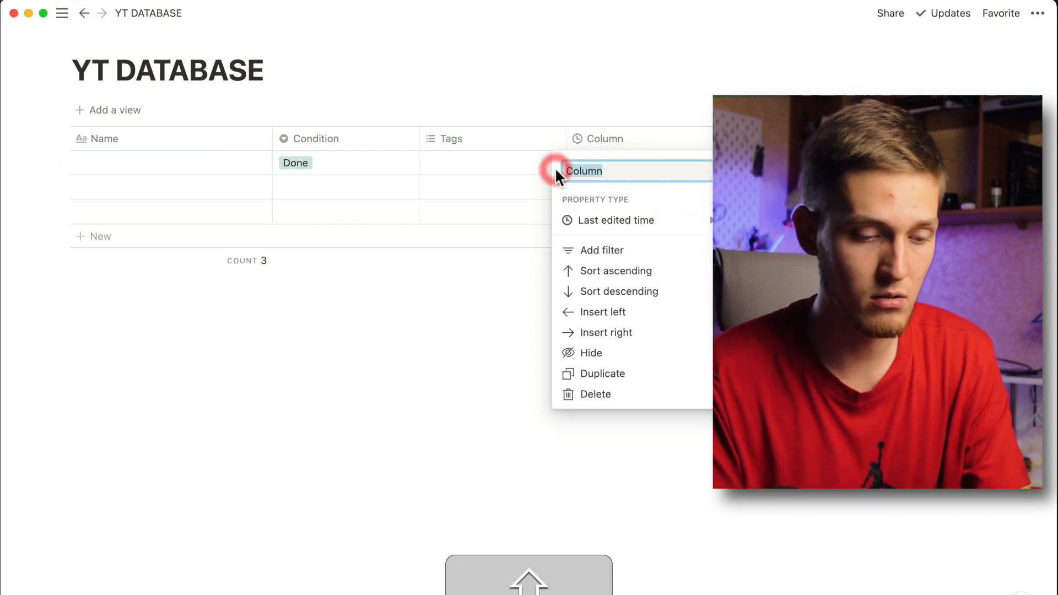
{"action": "type", "text": "Last Edited"}
{"action": "key", "text": "Return"}
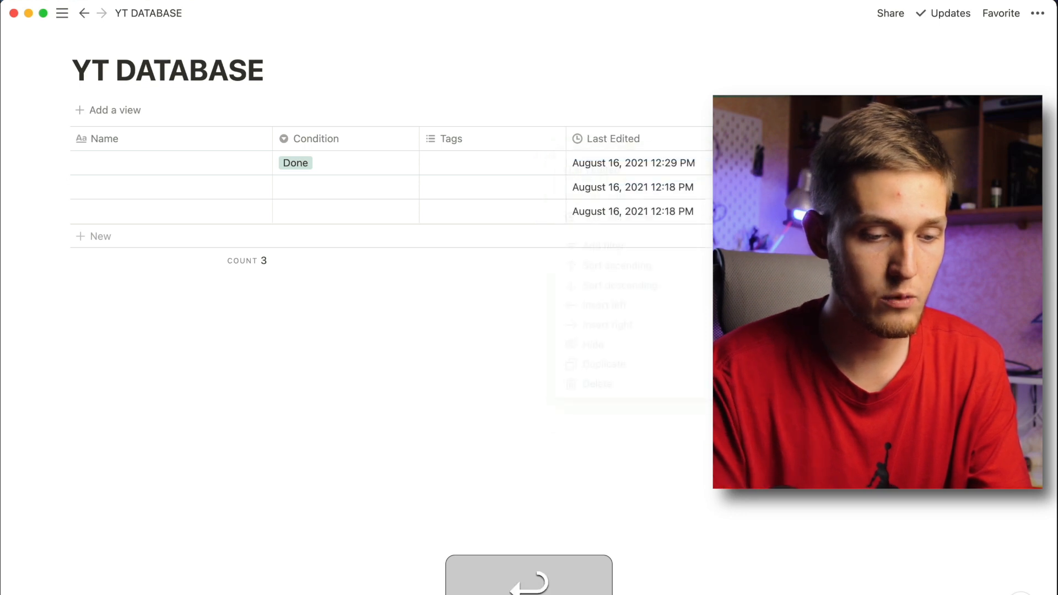
Sort the table by Last Edited in descending order
{"action": "left_click", "coordinate": [641, 144]}
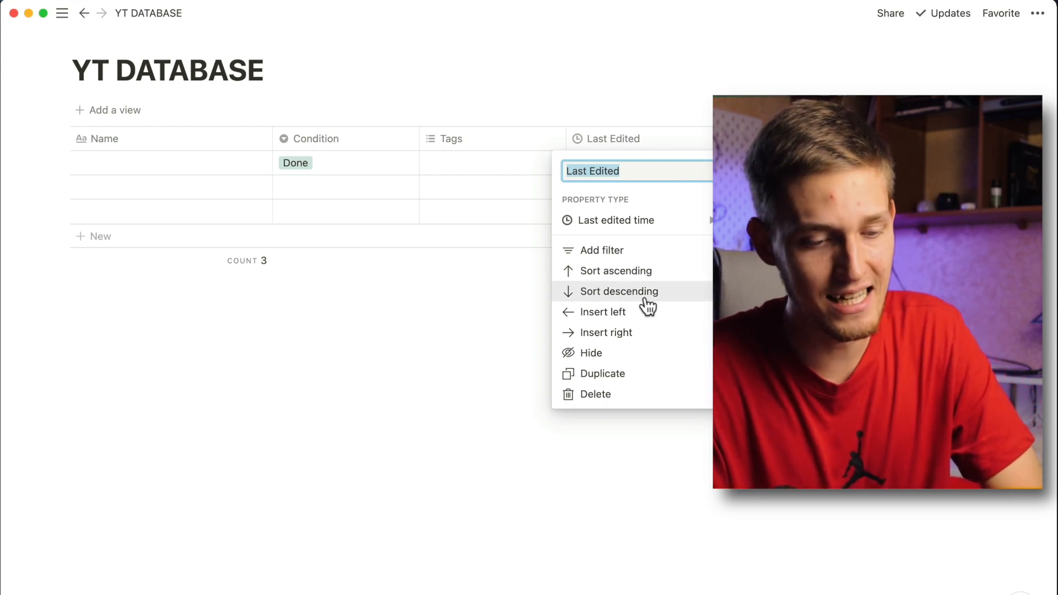
{"action": "left_click", "coordinate": [643, 306]}
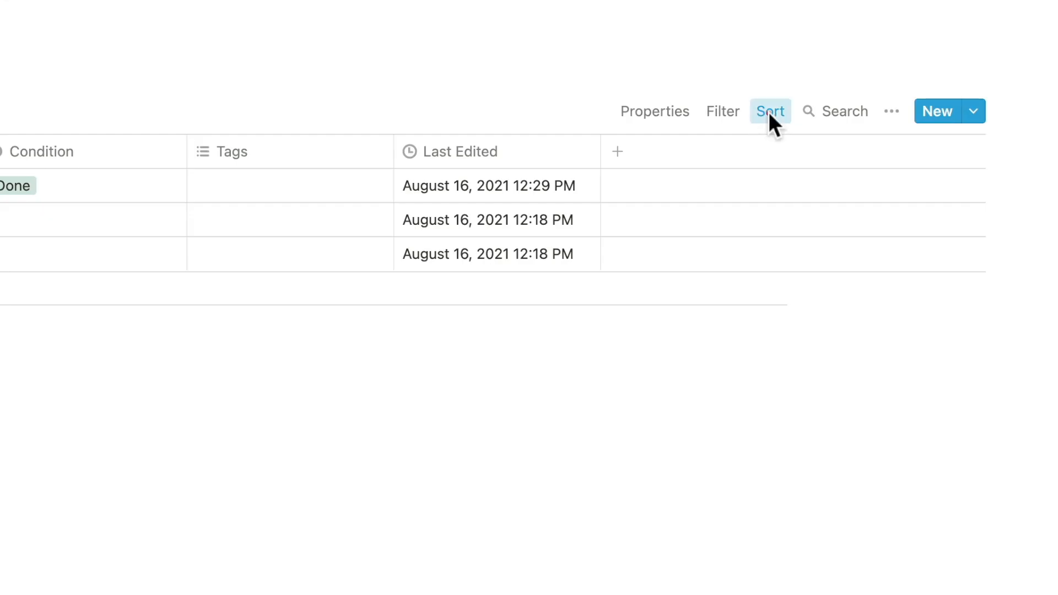
Review the default view's sort settings, checking the available sort properties and the order choices
{"action": "left_click", "coordinate": [769, 112]}
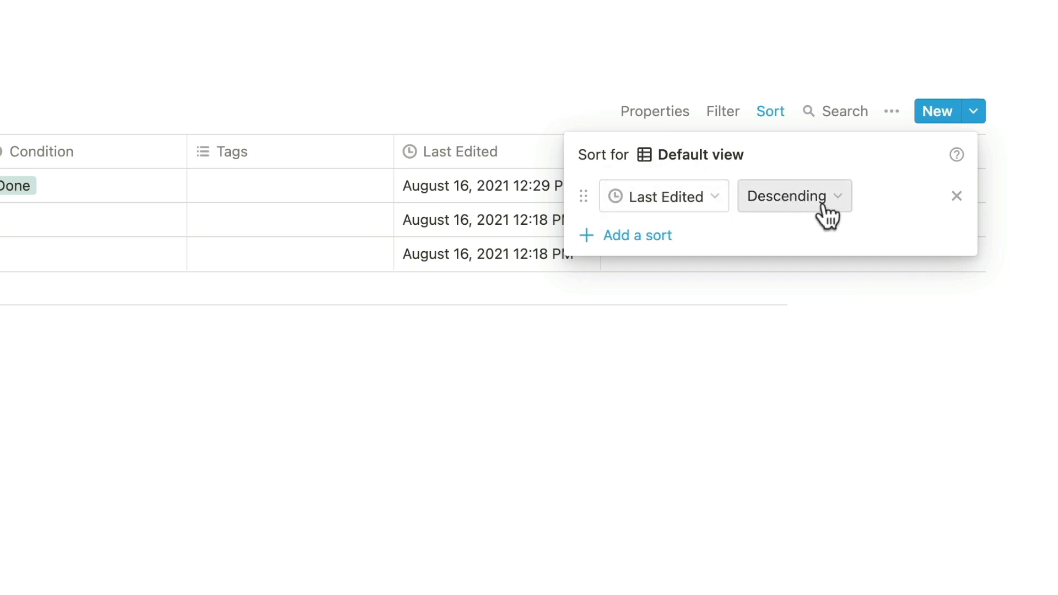
{"action": "left_click", "coordinate": [656, 202]}
{"action": "left_click", "coordinate": [713, 163]}
{"action": "left_click", "coordinate": [655, 202]}
{"action": "left_click", "coordinate": [854, 155]}
{"action": "left_click", "coordinate": [801, 196]}
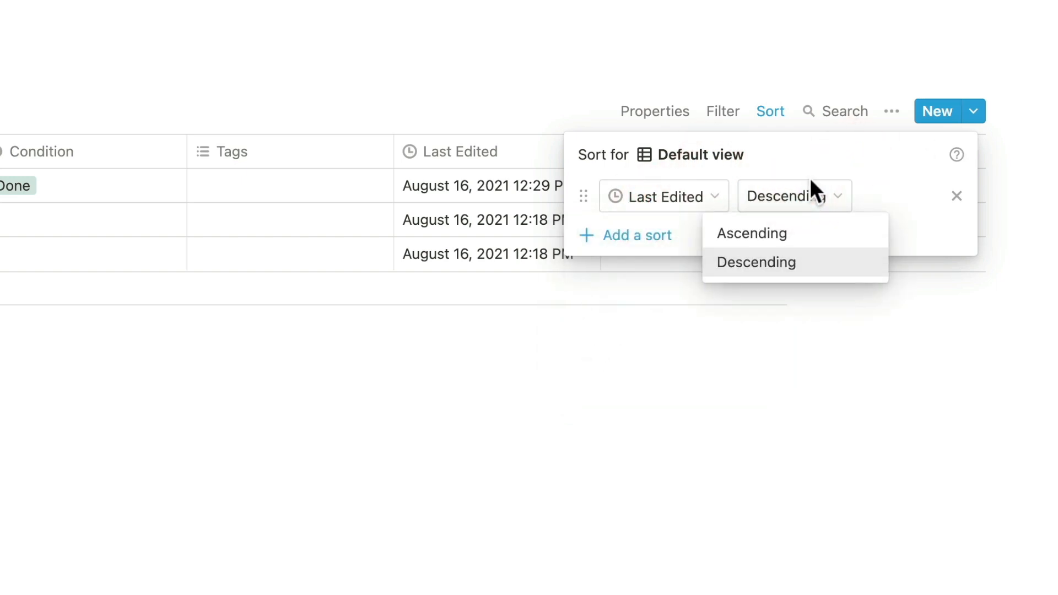
{"action": "left_click", "coordinate": [849, 155]}
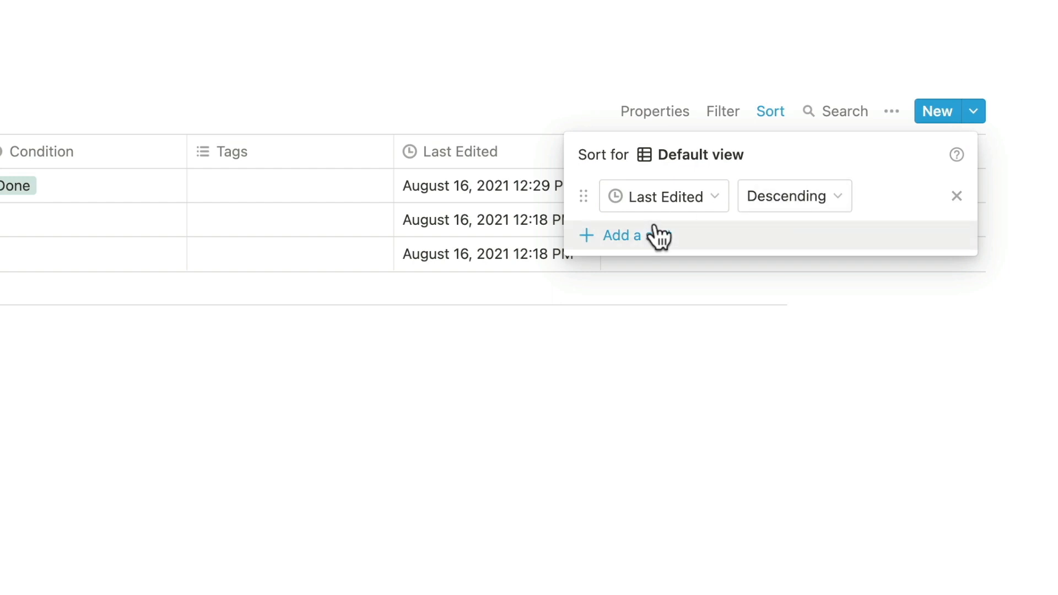
Filter the default view with a filter group where Condition is not Done, and remove that filter group again
{"action": "left_click", "coordinate": [737, 47]}
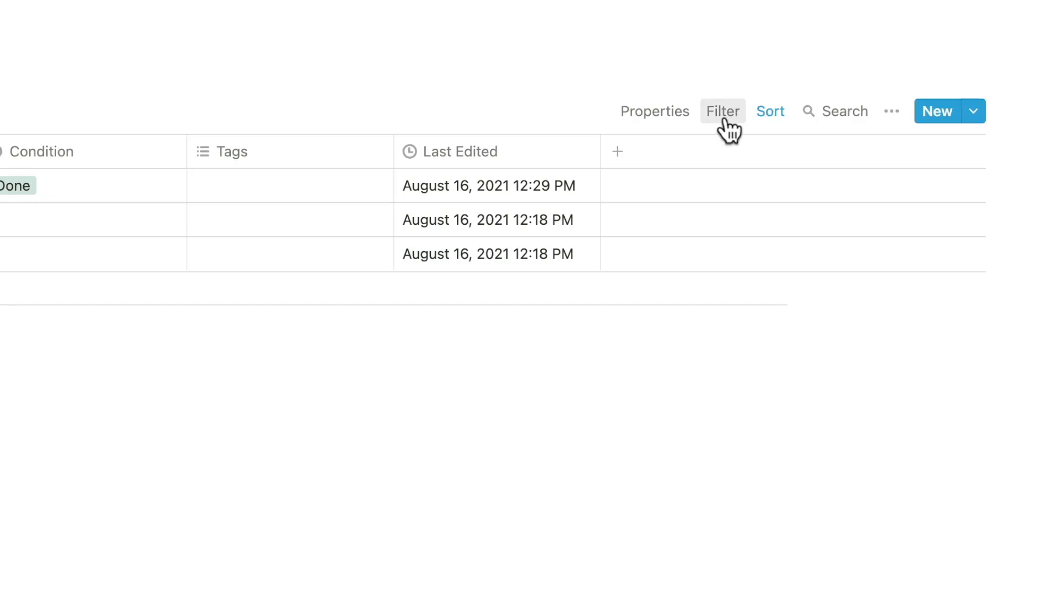
{"action": "left_click", "coordinate": [725, 118]}
{"action": "left_click", "coordinate": [519, 306]}
{"action": "left_click", "coordinate": [526, 373]}
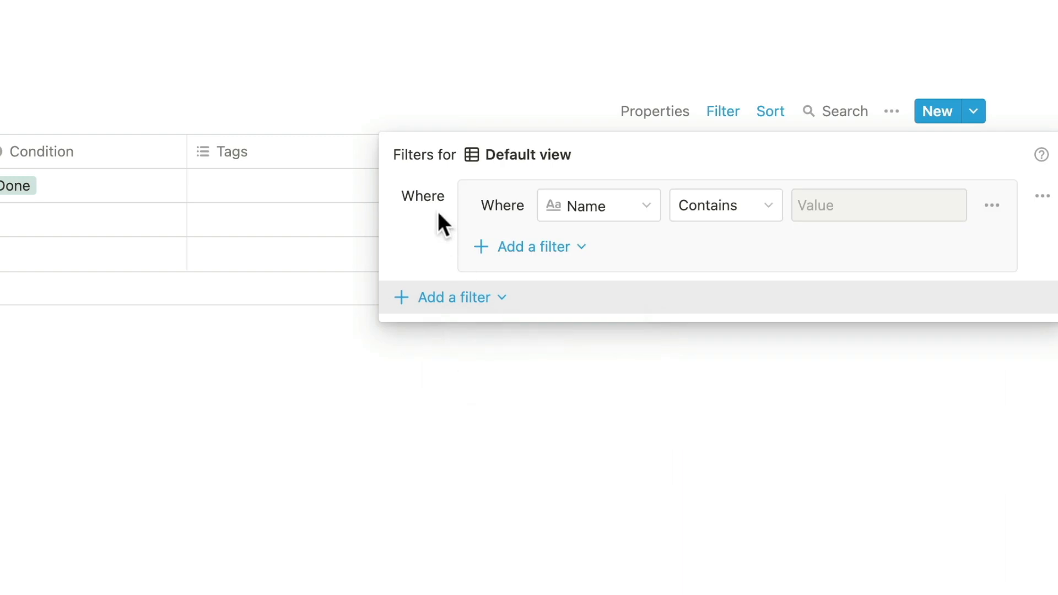
{"action": "left_click", "coordinate": [590, 225]}
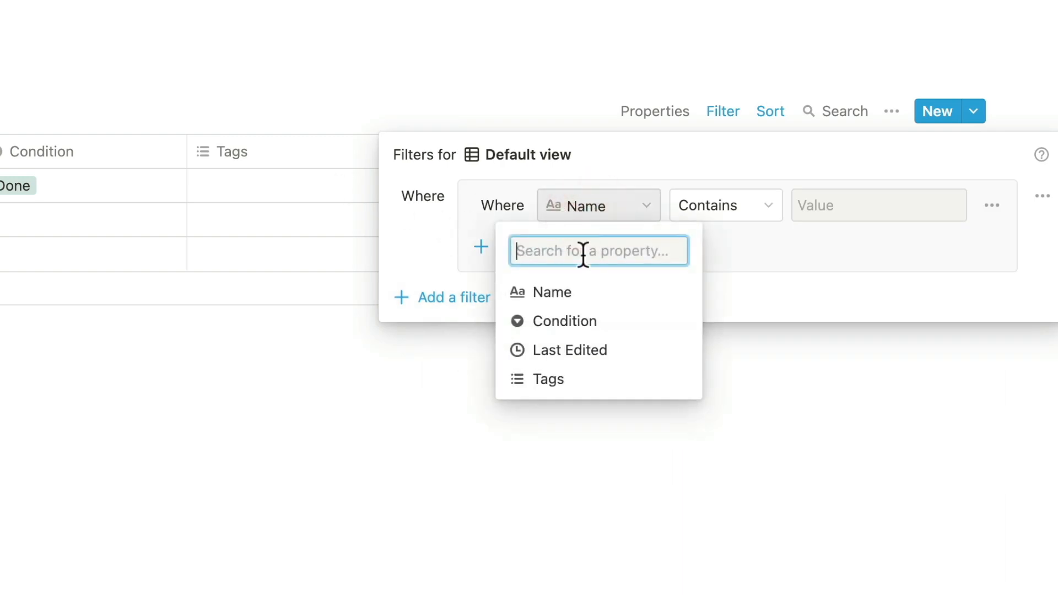
{"action": "left_click", "coordinate": [573, 324]}
{"action": "left_click", "coordinate": [711, 203]}
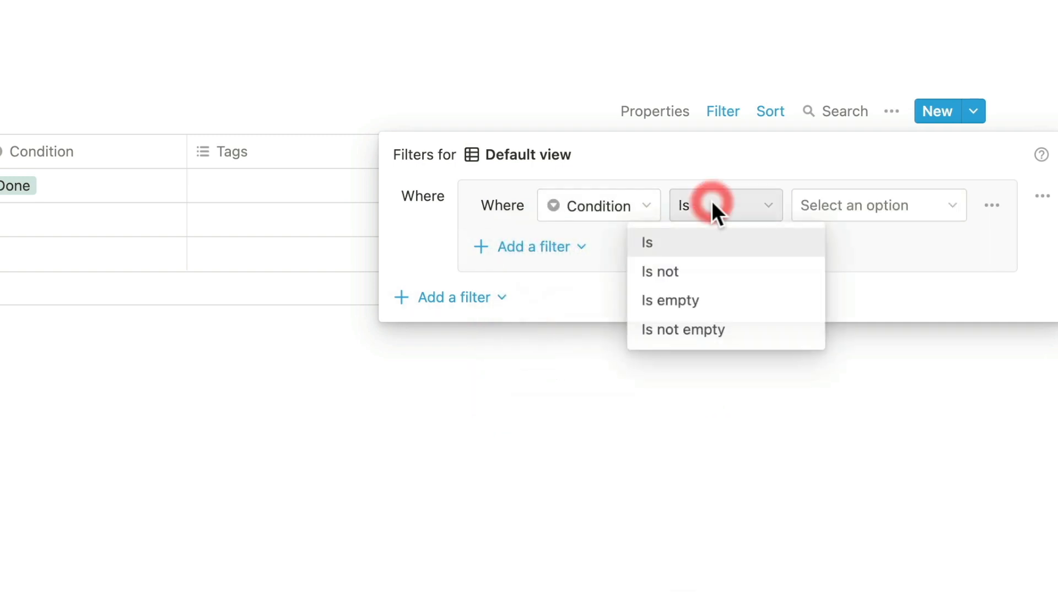
{"action": "left_click", "coordinate": [680, 271]}
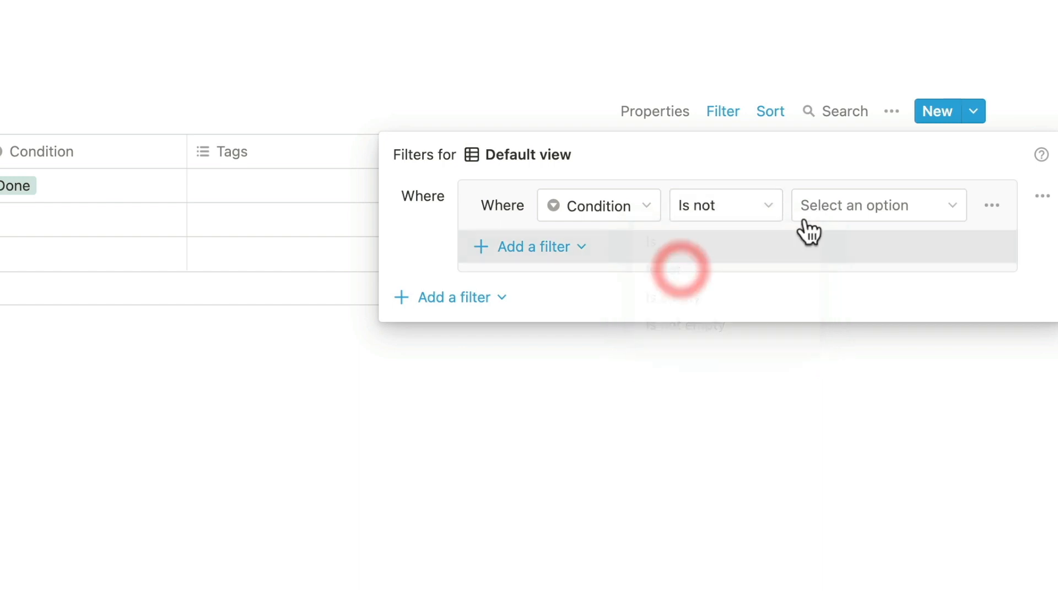
{"action": "left_click", "coordinate": [852, 206]}
{"action": "left_click", "coordinate": [900, 342]}
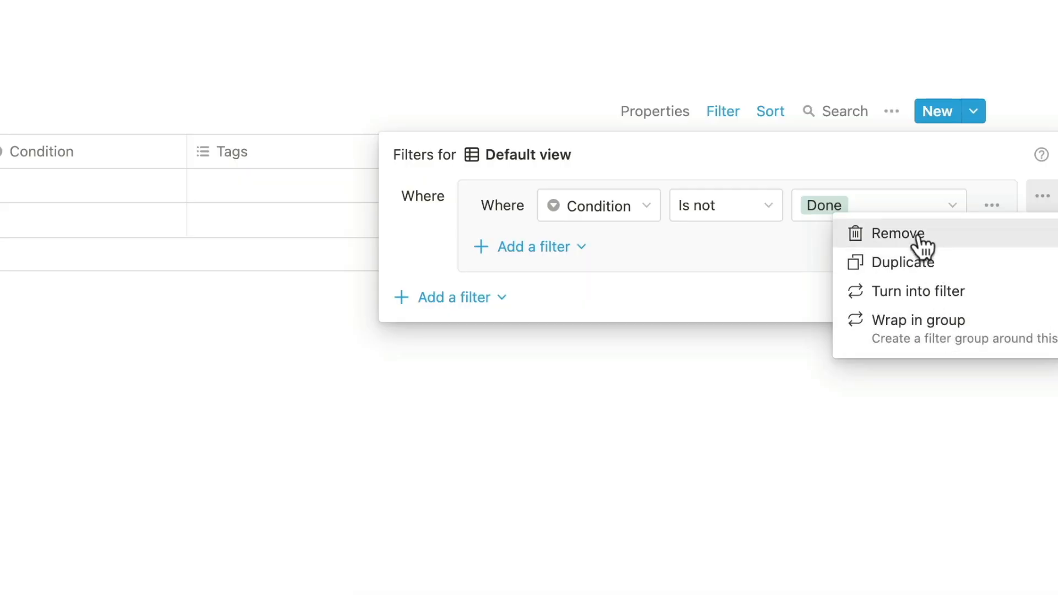
{"action": "left_click", "coordinate": [917, 237]}
{"action": "left_click", "coordinate": [724, 97]}
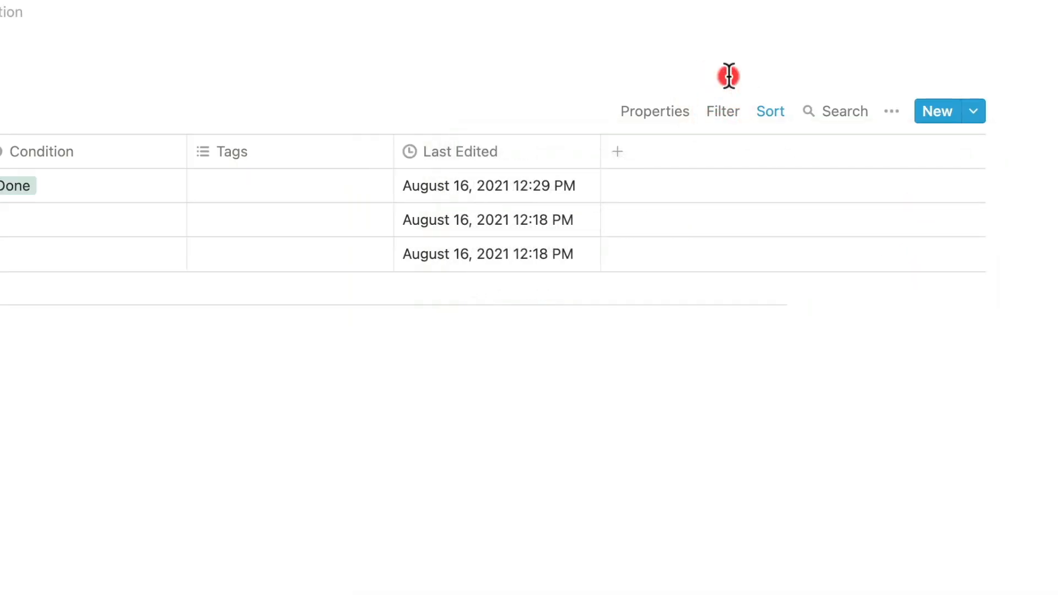
Add a column of type Date after Last Edited and name it Date of Publication
{"action": "left_click", "coordinate": [617, 152]}
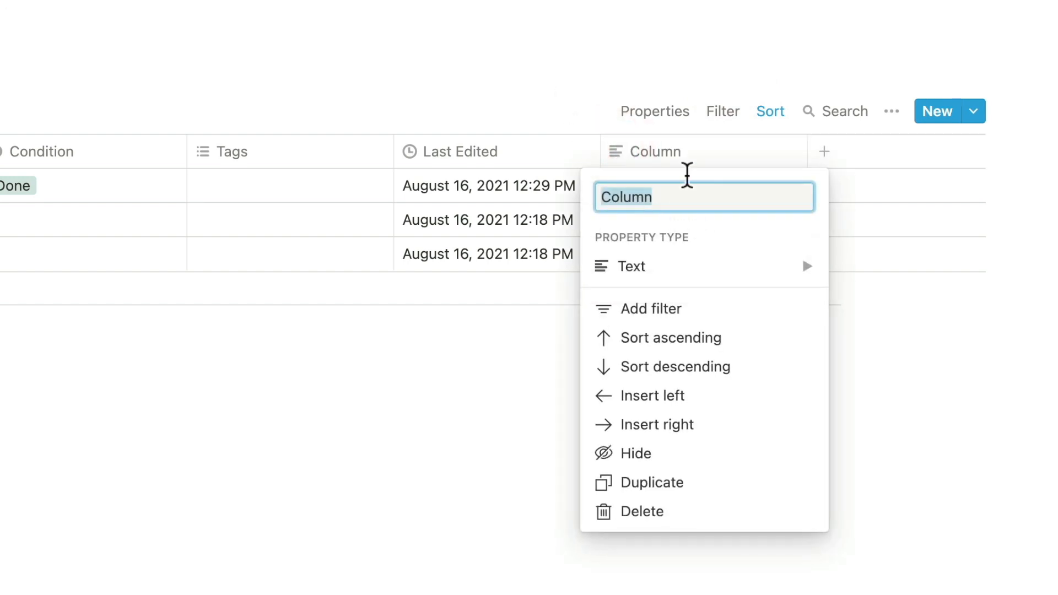
{"action": "mouse_move", "coordinate": [736, 270]}
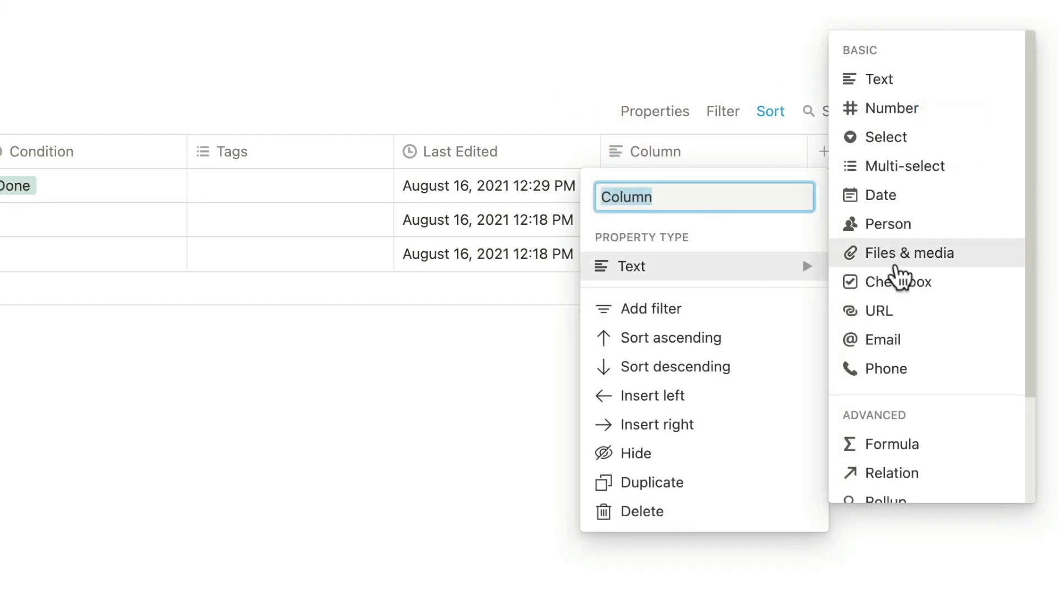
{"action": "left_click", "coordinate": [896, 199]}
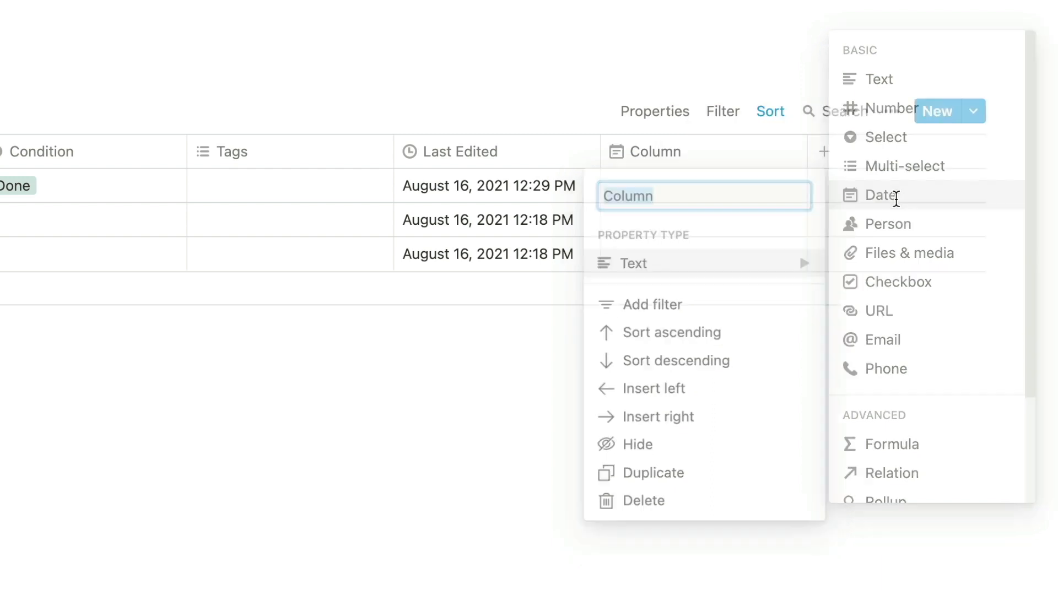
{"action": "left_click", "coordinate": [677, 161]}
{"action": "left_click_drag", "start_coordinate": [661, 189], "coordinate": [529, 196]}
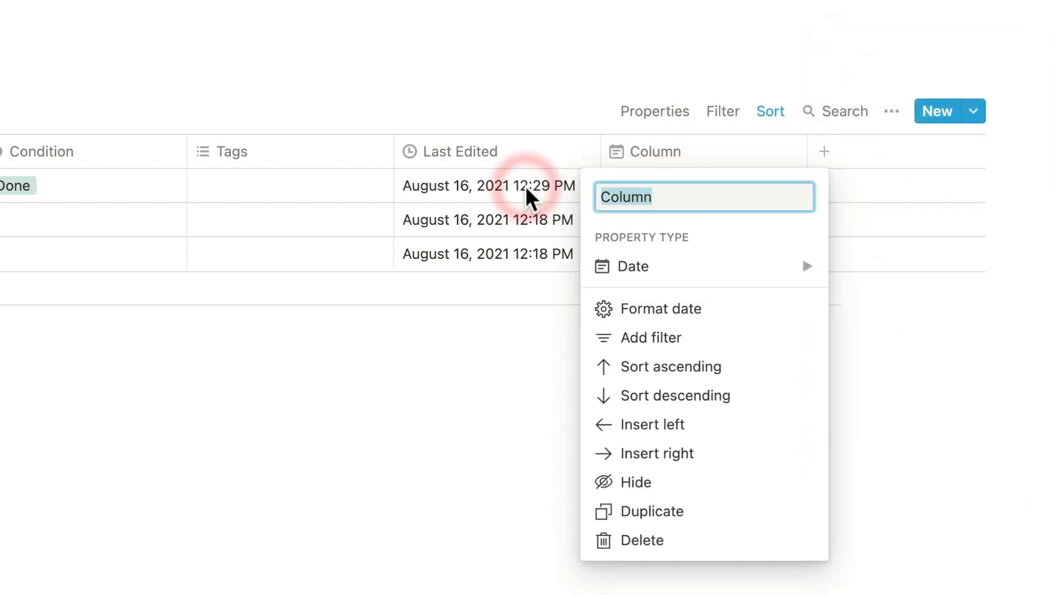
{"action": "type", "text": "Date of Publicatioon"}
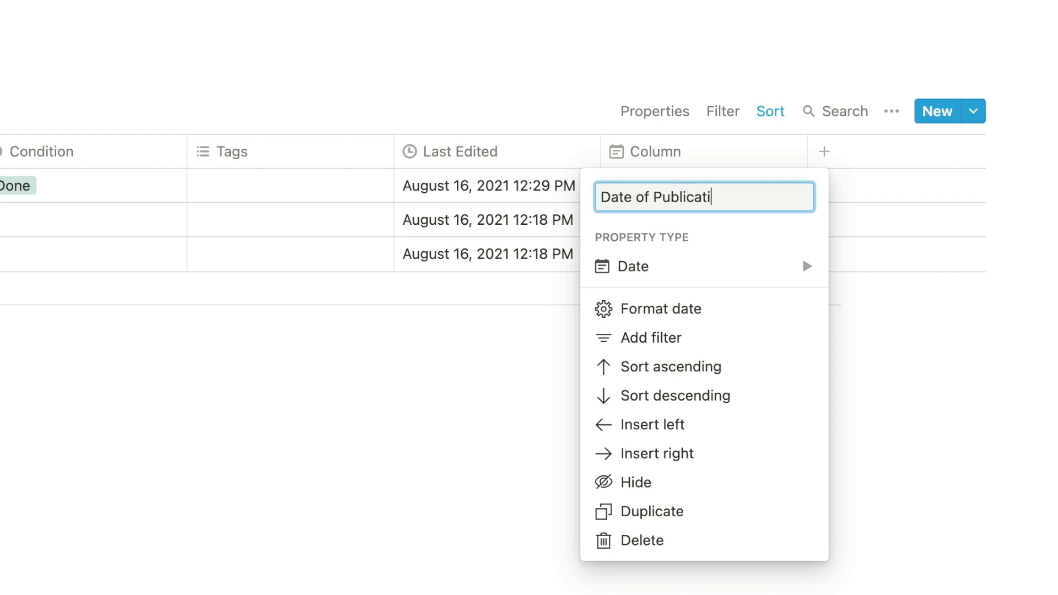
{"action": "key", "text": "BackSpace"}
{"action": "key", "text": "BackSpace"}
{"action": "key", "text": "BackSpace"}
{"action": "type", "text": "n"}
{"action": "key", "text": "Return"}
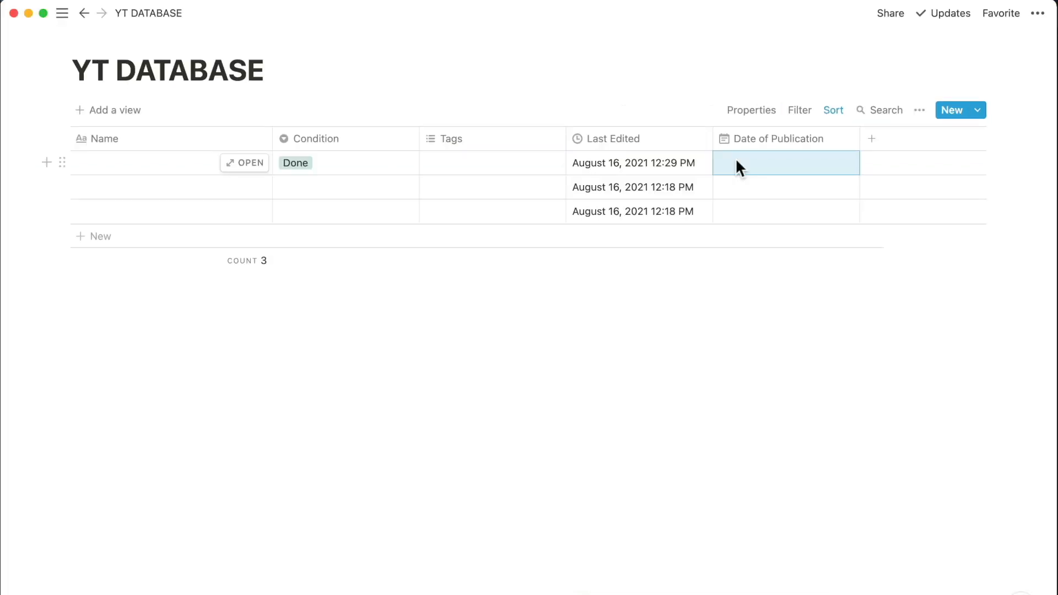
Set the Date of Publication of the three rows to August 26, August 25 and September 1, 2021
{"action": "left_click", "coordinate": [737, 162]}
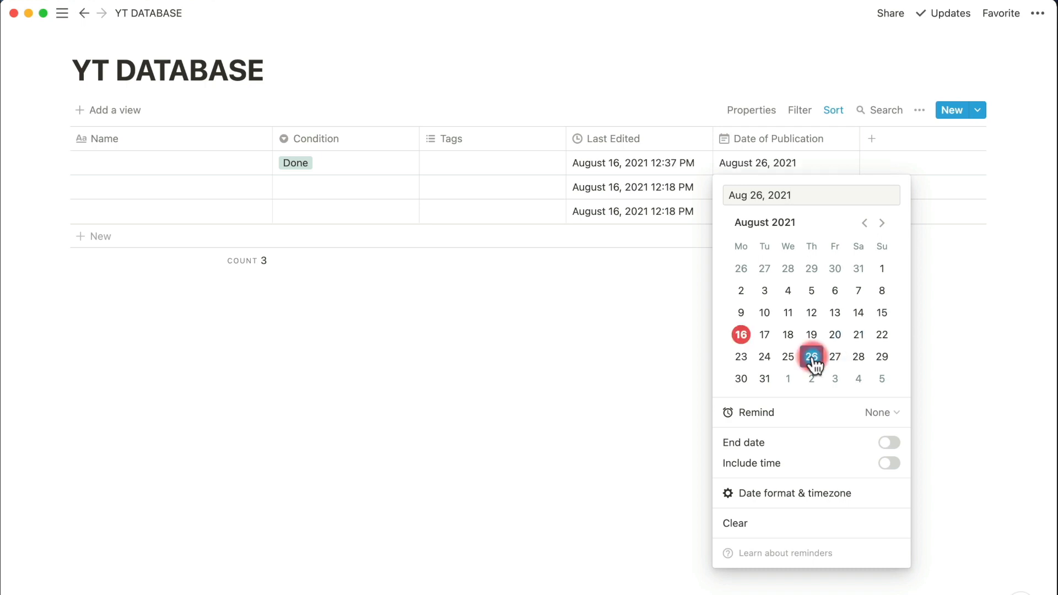
{"action": "key", "text": "Escape"}
{"action": "left_click", "coordinate": [749, 185]}
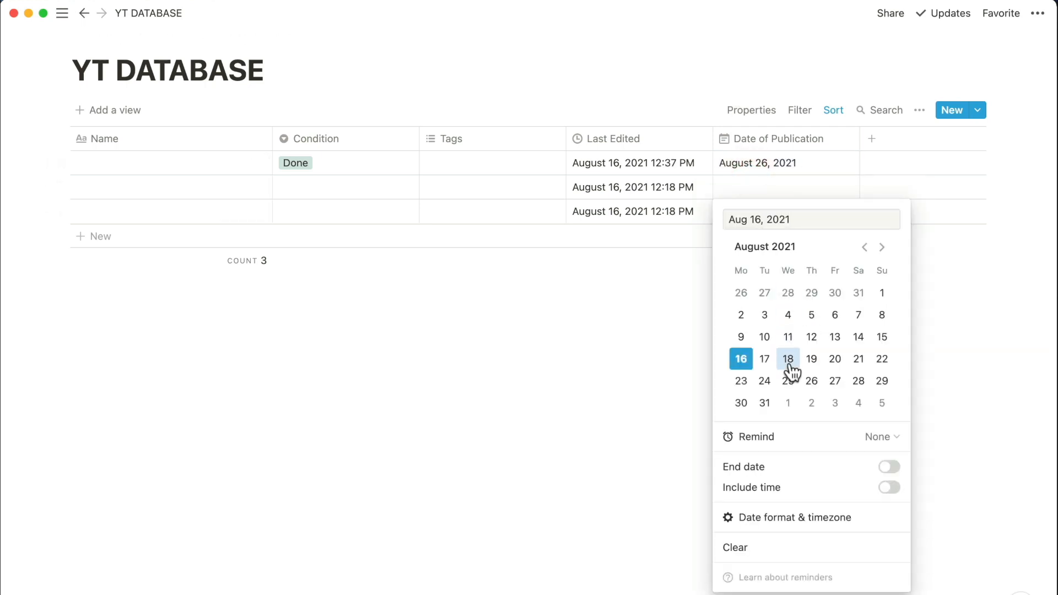
{"action": "key", "text": "Escape"}
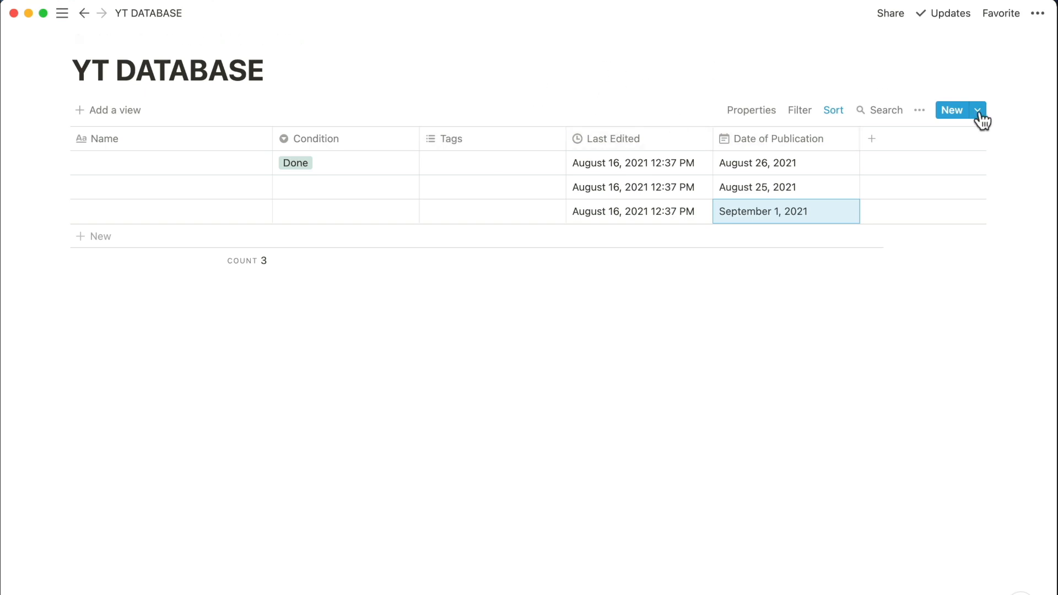
Add a new untitled entry with Condition Text Edit and the YouTube Video tag
{"action": "left_click", "coordinate": [953, 110]}
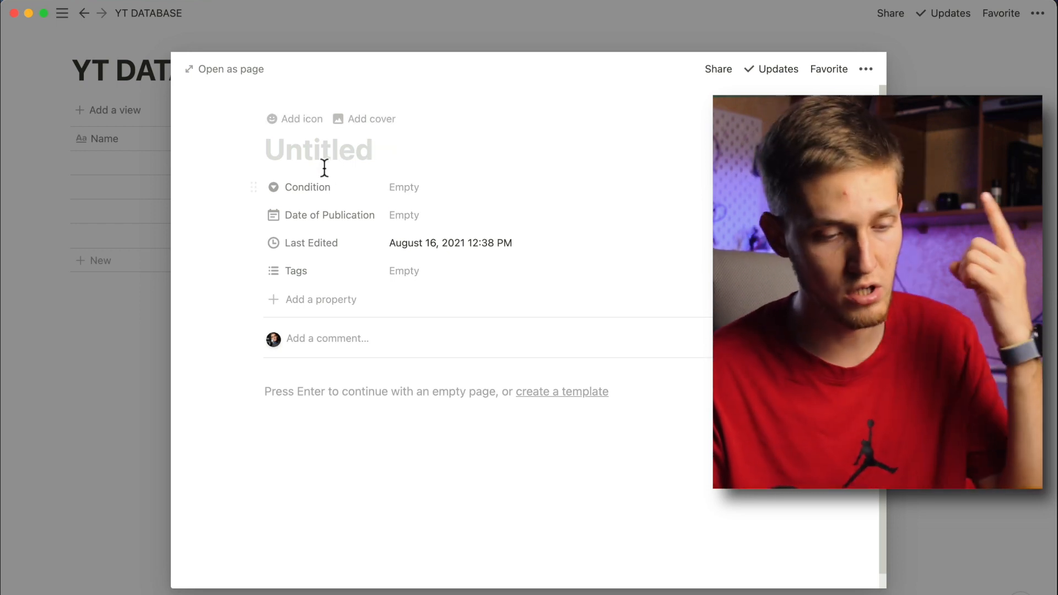
{"action": "left_click", "coordinate": [423, 186]}
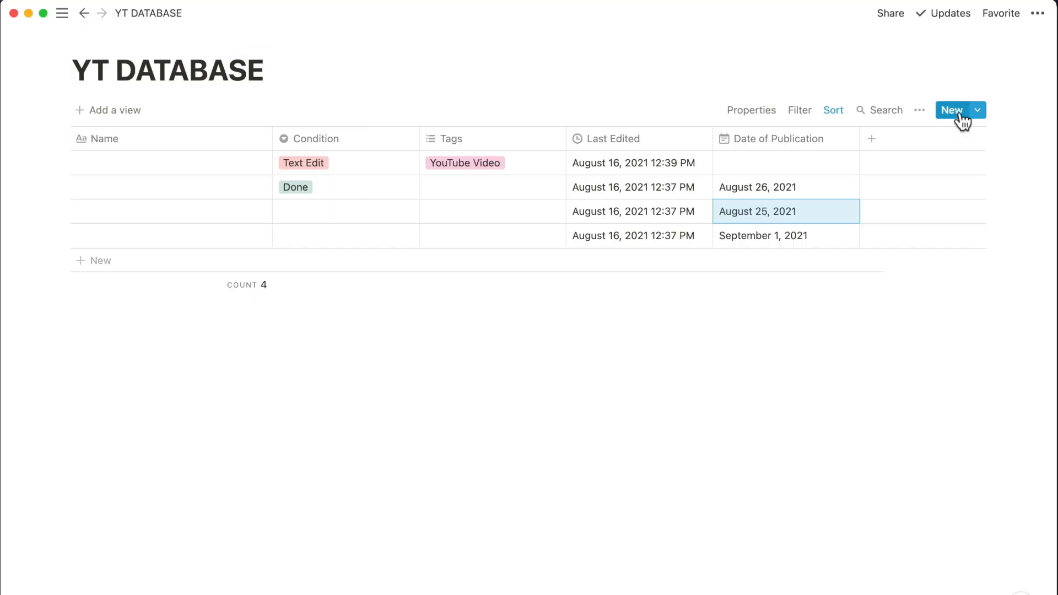
Create a database template named YT Video with Condition Text Edit and the YouTube Video tag
{"action": "left_click", "coordinate": [977, 114]}
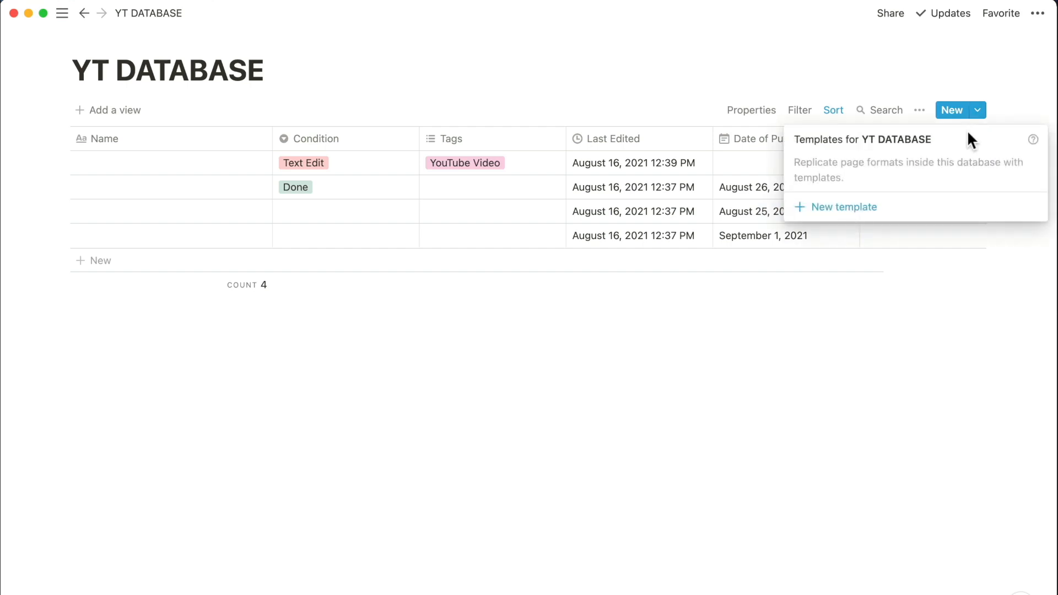
{"action": "left_click", "coordinate": [835, 216]}
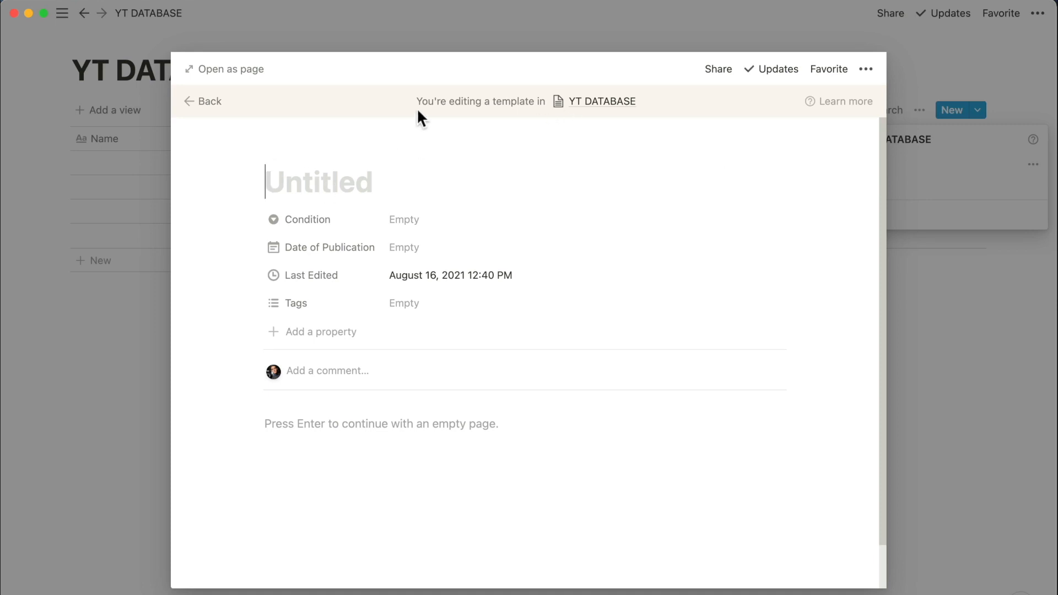
{"action": "type", "text": "YT Video"}
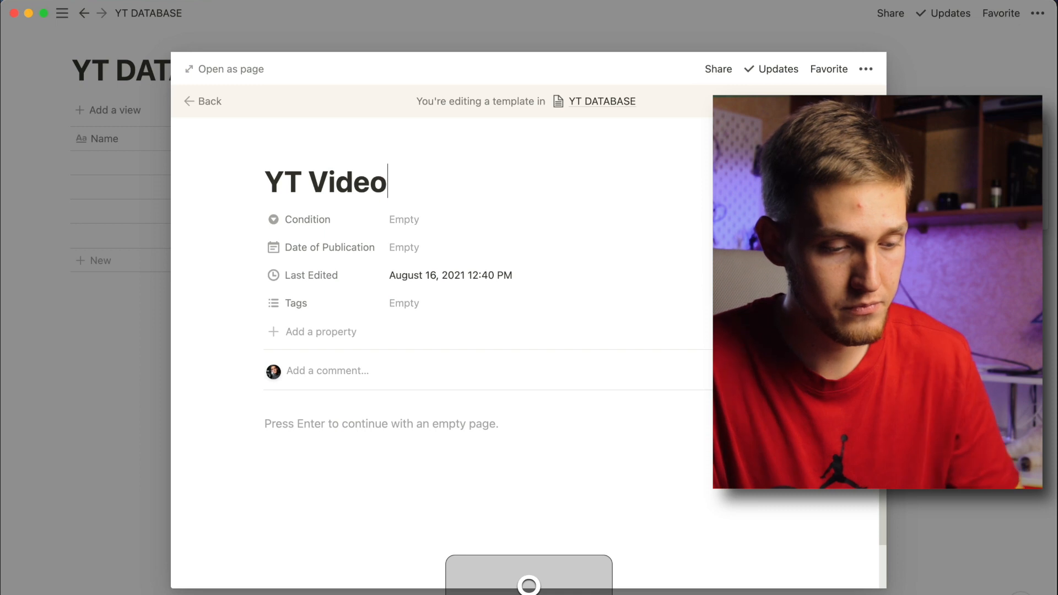
{"action": "left_click", "coordinate": [423, 219]}
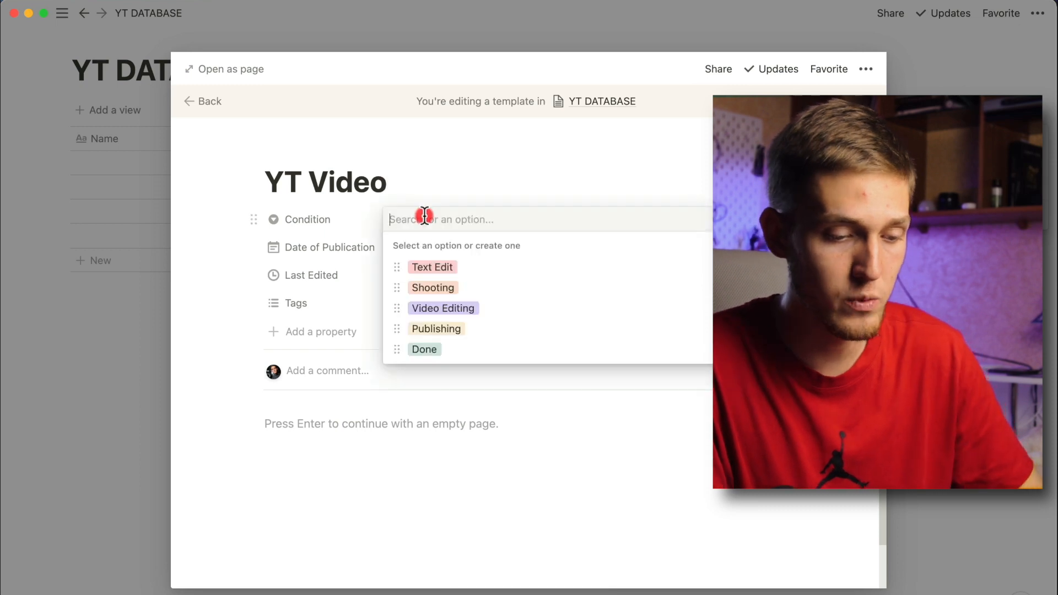
{"action": "left_click", "coordinate": [455, 266]}
{"action": "left_click", "coordinate": [410, 307]}
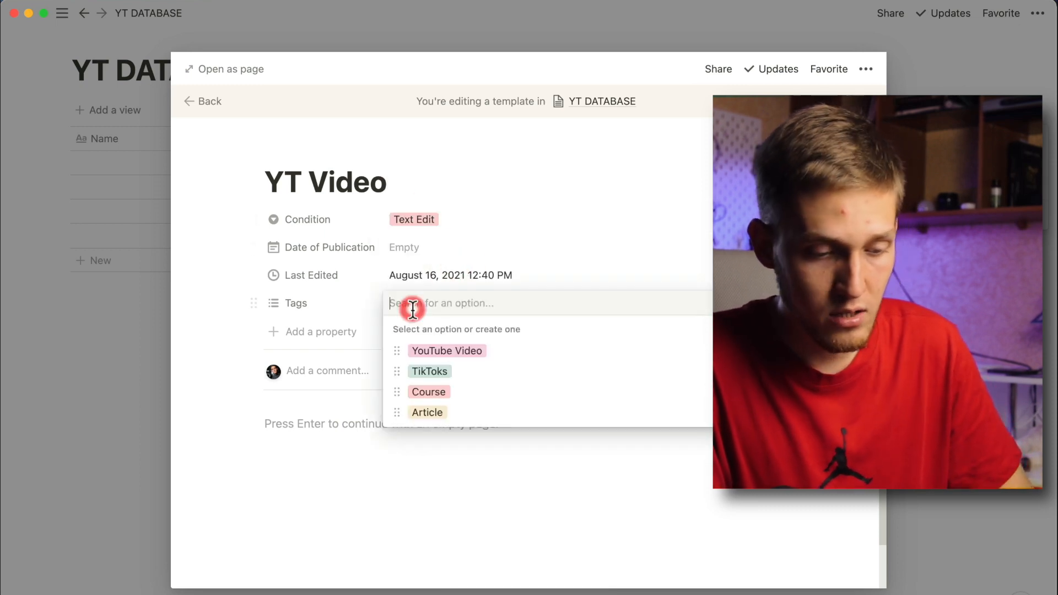
{"action": "left_click", "coordinate": [503, 351]}
{"action": "left_click", "coordinate": [342, 427]}
Write the lines Titles:, Idea: and Script: in the template body and place Idea: in a second column beside Titles:
{"action": "left_click", "coordinate": [330, 423]}
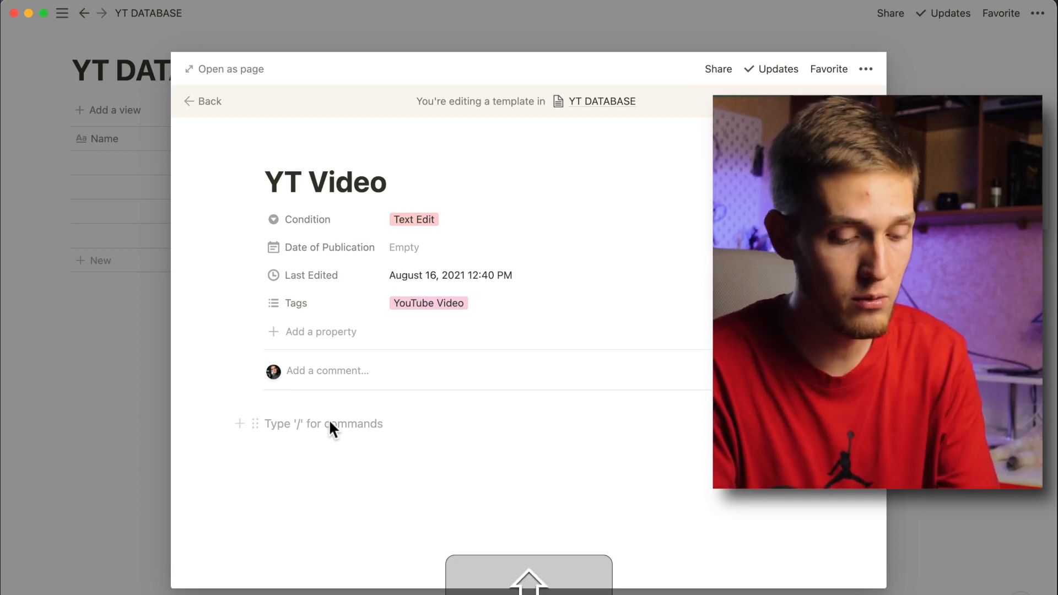
{"action": "type", "text": "Titles:"}
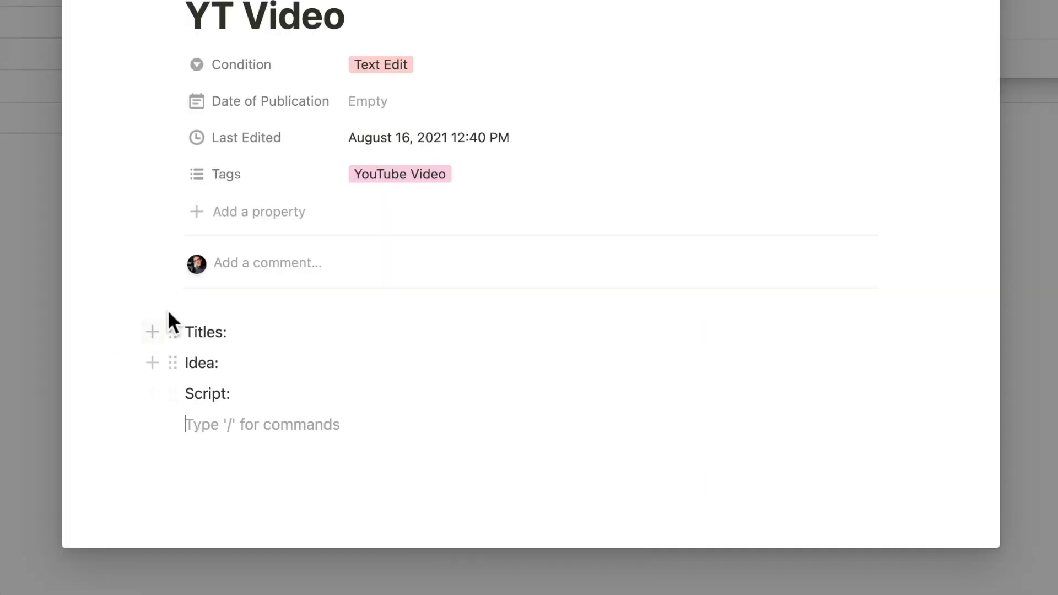
{"action": "left_click_drag", "start_coordinate": [171, 364], "coordinate": [663, 299]}
{"action": "left_click_drag", "start_coordinate": [848, 316], "coordinate": [917, 320]}
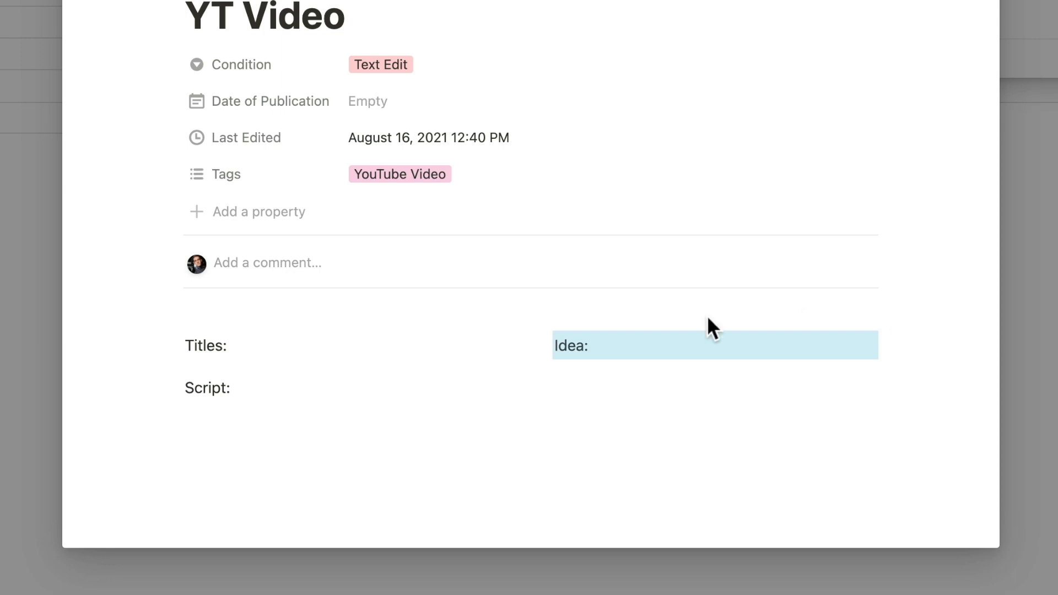
Turn the Titles: and Idea: lines into smaller headings and the Script: line into a Heading 1
{"action": "left_click", "coordinate": [559, 347]}
{"action": "double_click", "coordinate": [563, 345]}
{"action": "right_click", "coordinate": [564, 347]}
{"action": "left_click", "coordinate": [544, 375]}
{"action": "left_click", "coordinate": [542, 372]}
{"action": "left_click", "coordinate": [521, 116]}
{"action": "double_click", "coordinate": [210, 540]}
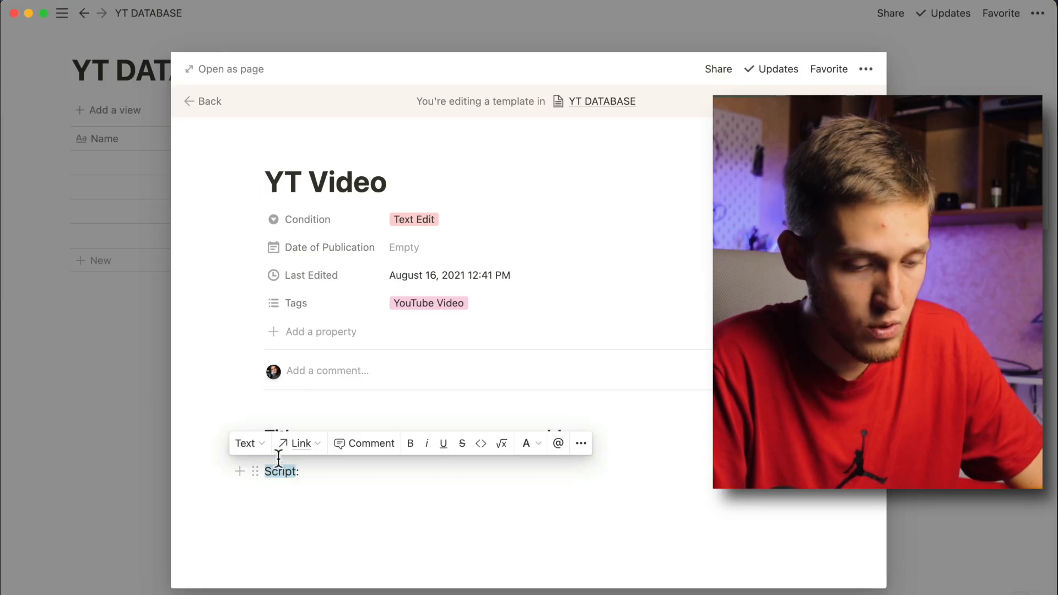
{"action": "left_click", "coordinate": [164, 502]}
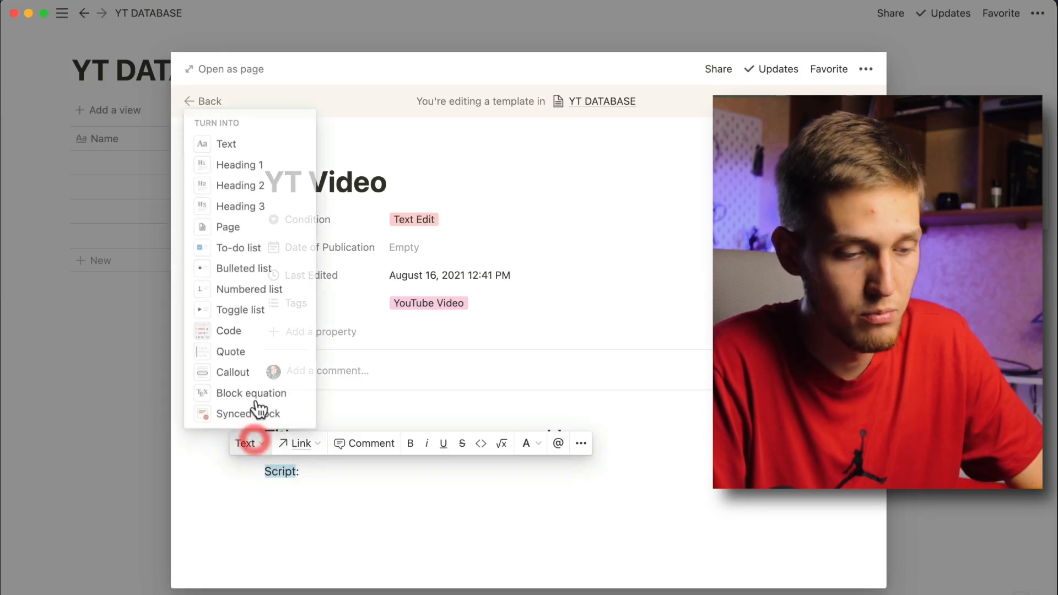
{"action": "left_click", "coordinate": [255, 167]}
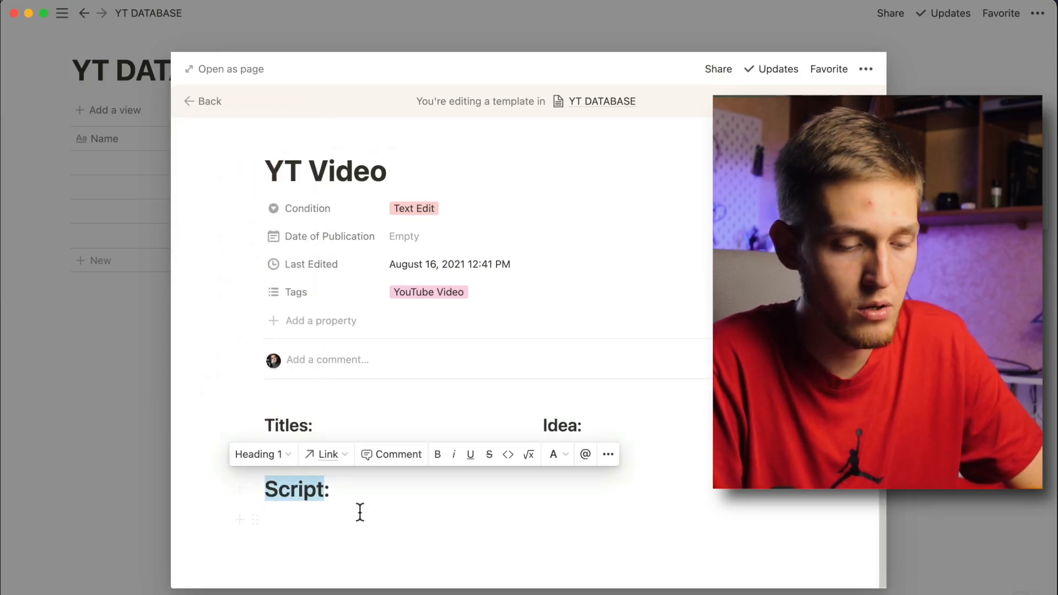
Insert an empty numbered list below the Titles: heading
{"action": "left_click", "coordinate": [288, 402]}
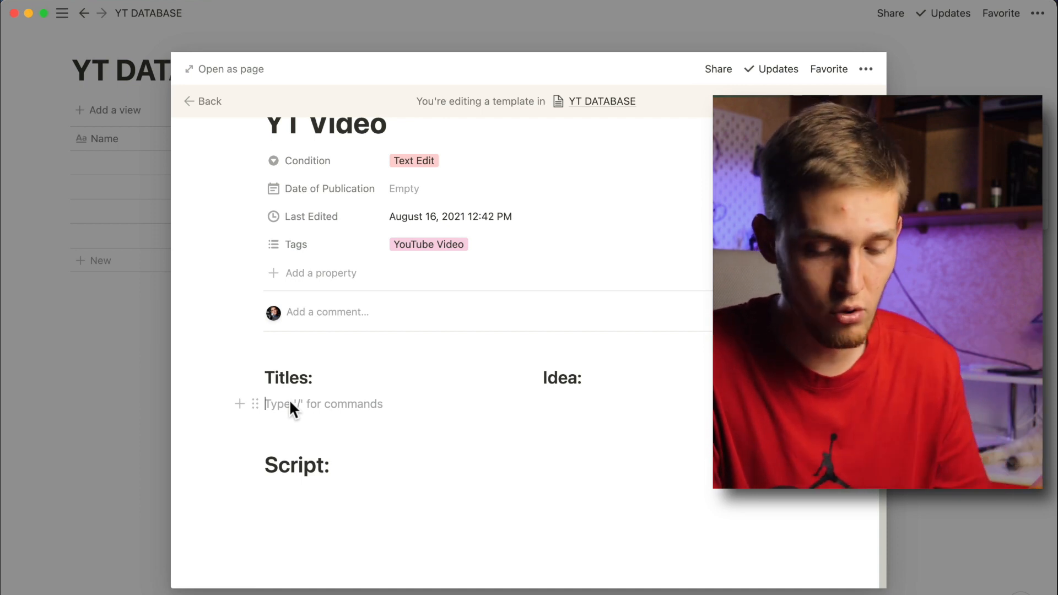
{"action": "type", "text": "/"}
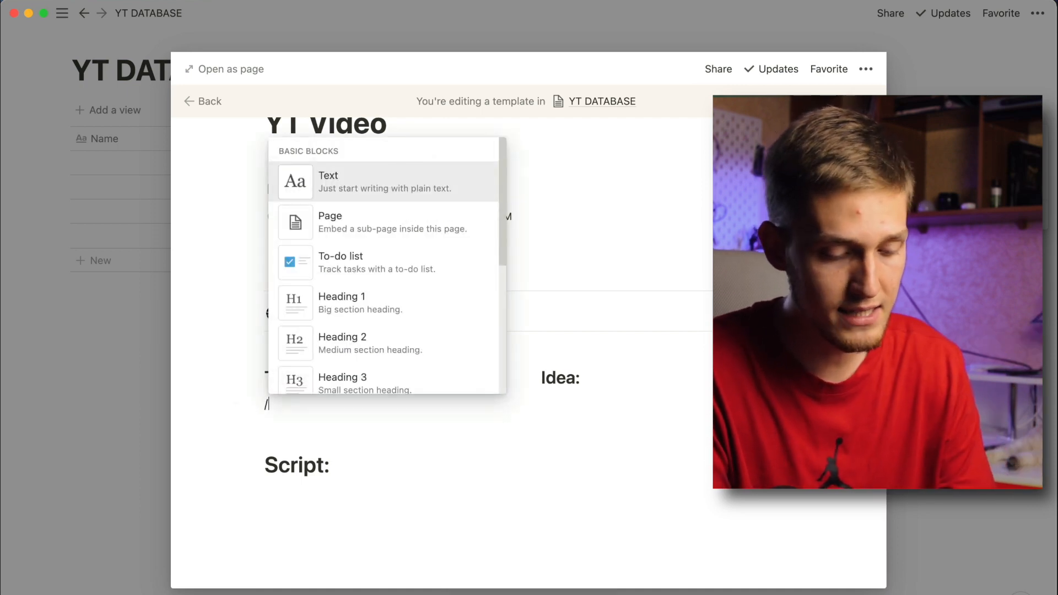
{"action": "type", "text": "num"}
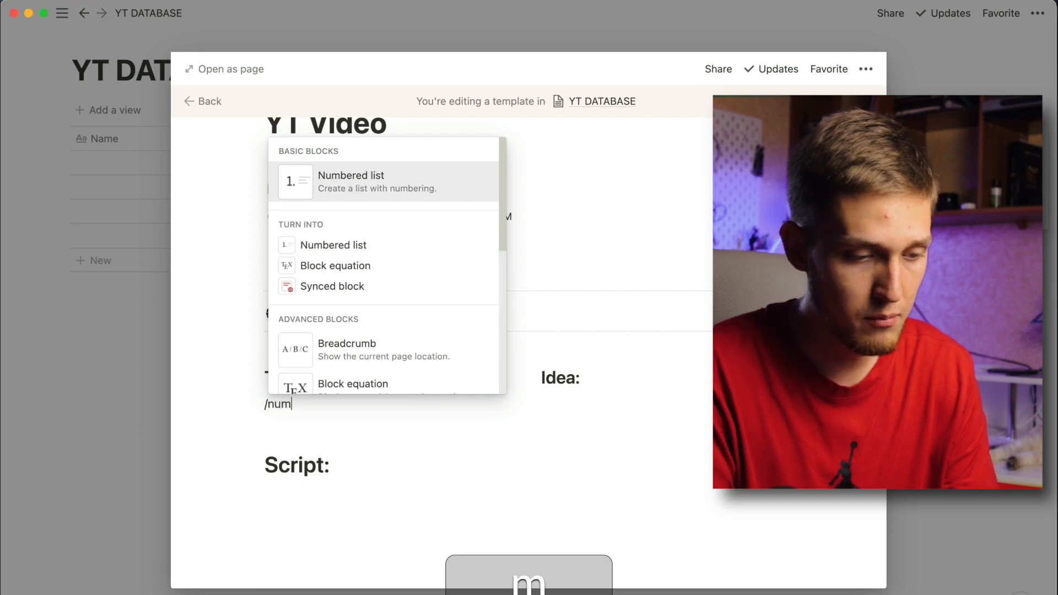
{"action": "left_click", "coordinate": [363, 245]}
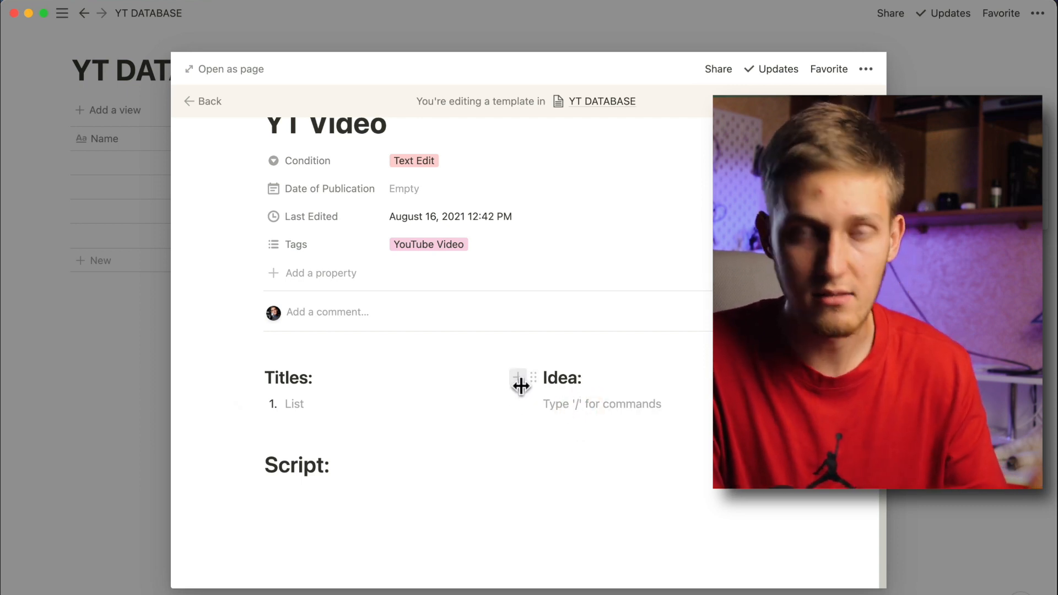
Insert an empty numbered list below the Idea: heading by converting placeholder text and then clearing it
{"action": "type", "text": "asdasdasd"}
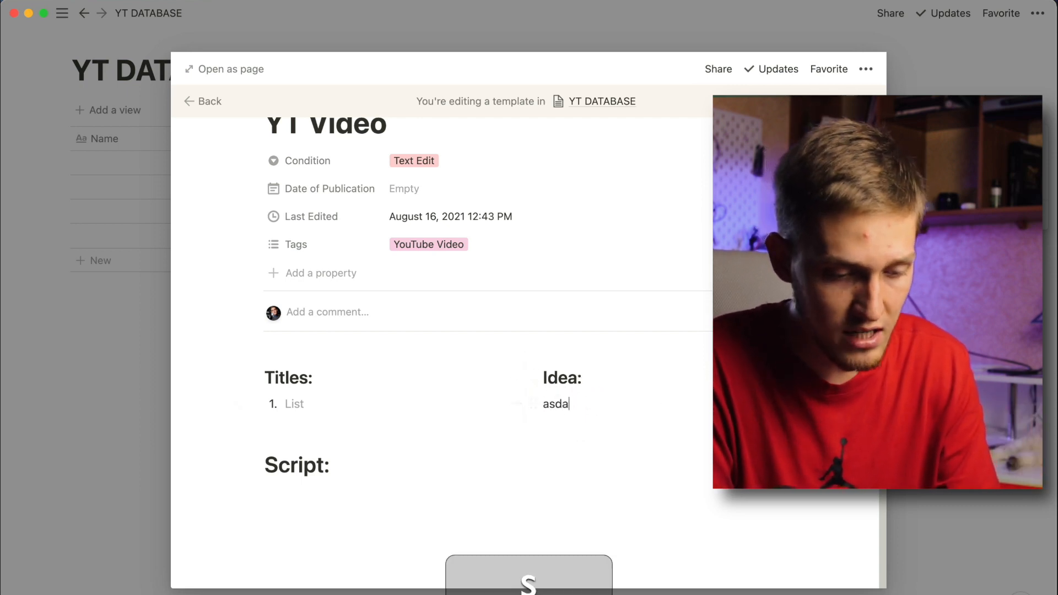
{"action": "double_click", "coordinate": [567, 407]}
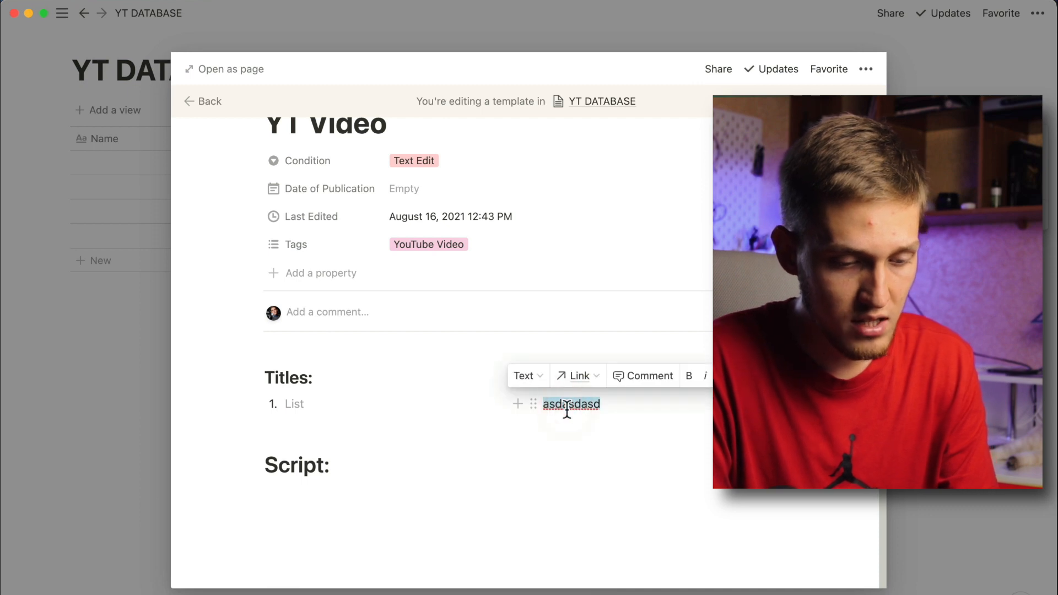
{"action": "left_click", "coordinate": [527, 375]}
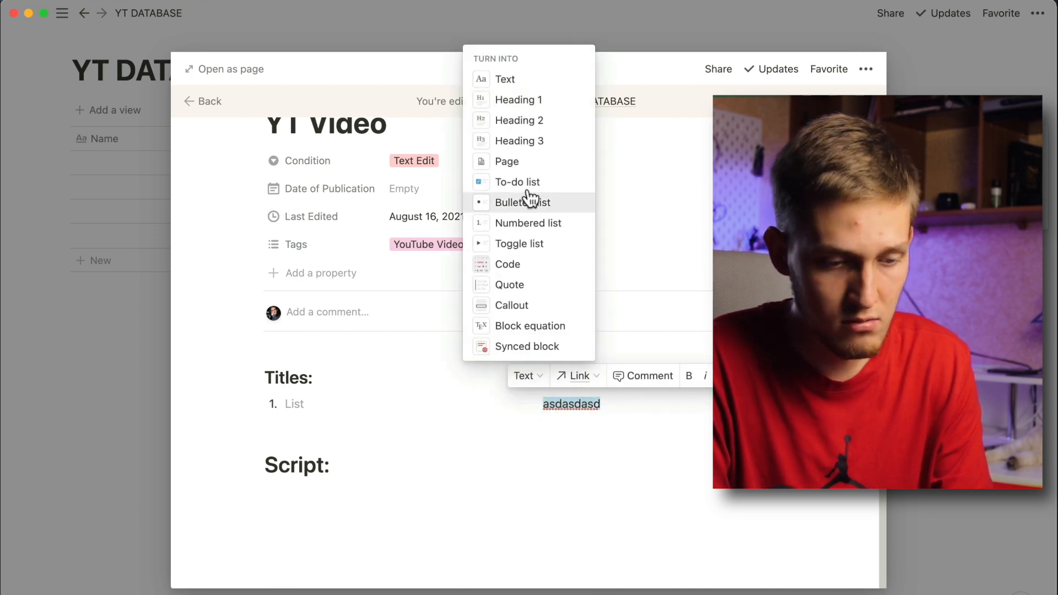
{"action": "left_click", "coordinate": [536, 229]}
{"action": "key", "text": "BackSpace"}
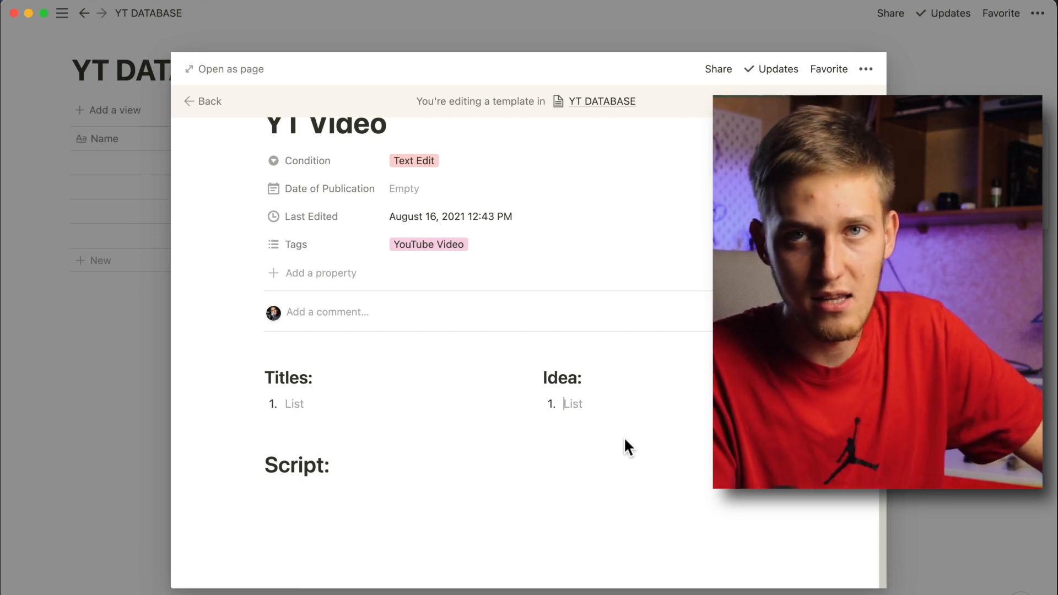
Try to convert the list item below the Idea: heading to another block type, then clear the list back to an empty plain line
{"action": "type", "text": "/"}
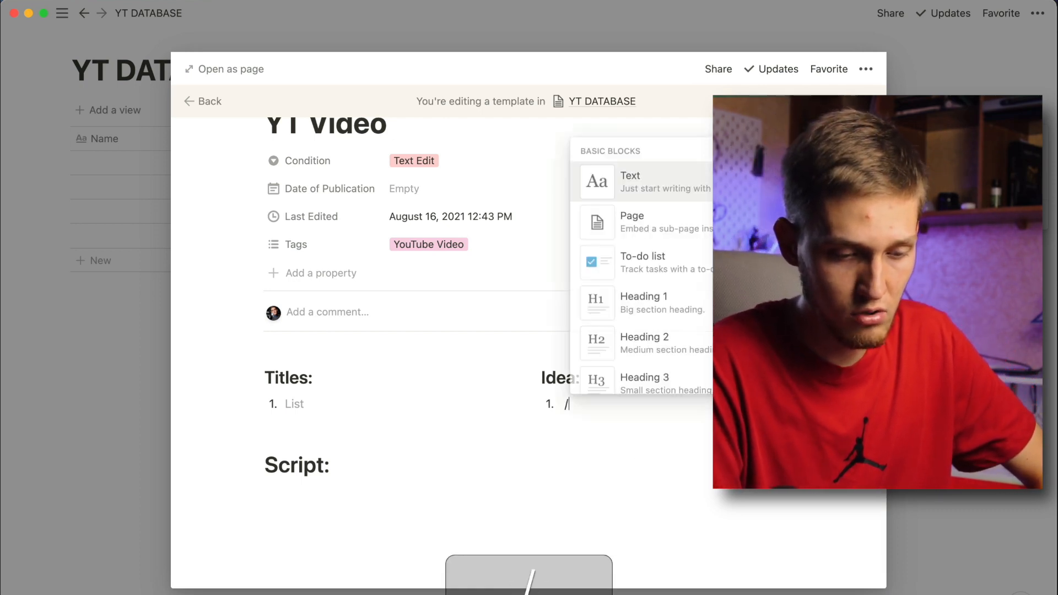
{"action": "type", "text": "ni"}
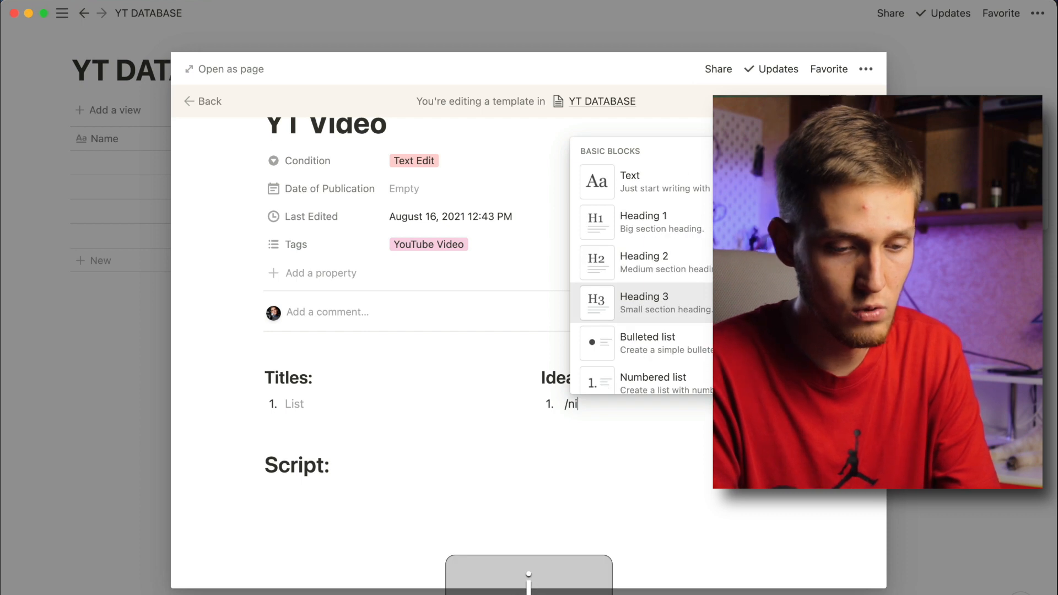
{"action": "left_click", "coordinate": [702, 175]}
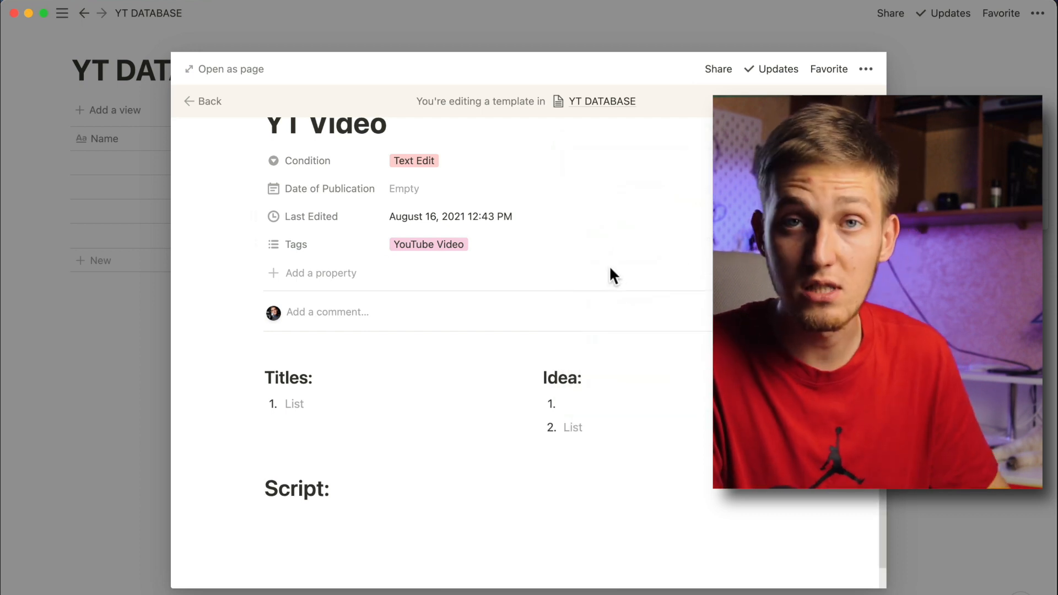
{"action": "key", "text": "BackSpace"}
{"action": "key", "text": "BackSpace"}
{"action": "key", "text": "BackSpace"}
Leave the template editor, create a new database entry from the YT Video template and close it untitled
{"action": "scroll", "coordinate": [550, 364], "scroll_direction": "up", "scroll_amount": 2}
{"action": "scroll", "coordinate": [547, 368], "scroll_direction": "down", "scroll_amount": 2}
{"action": "scroll", "coordinate": [399, 265], "scroll_direction": "up", "scroll_amount": 2}
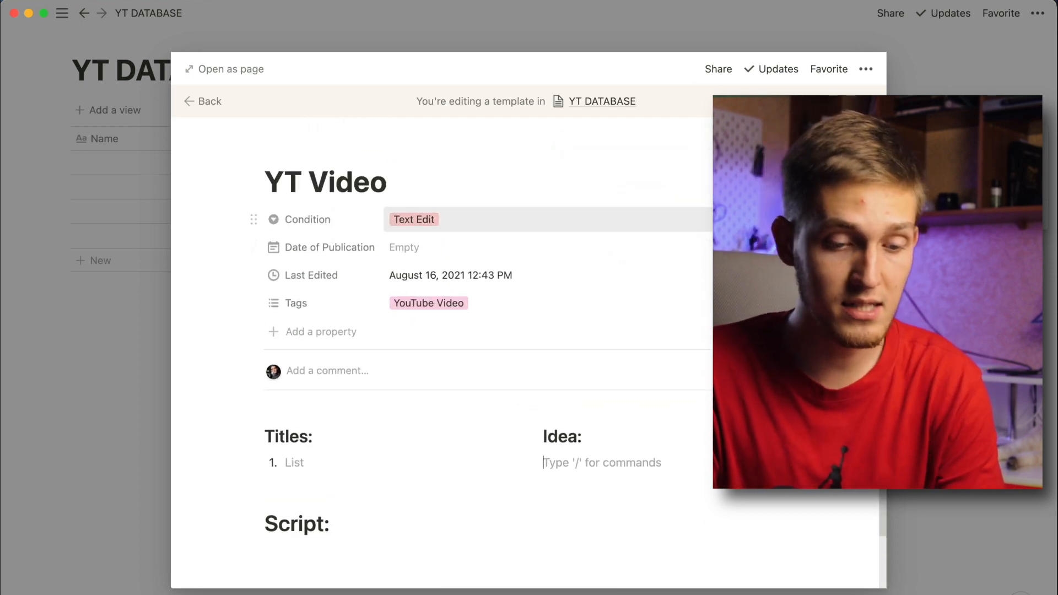
{"action": "left_click", "coordinate": [892, 65]}
{"action": "left_click", "coordinate": [952, 110]}
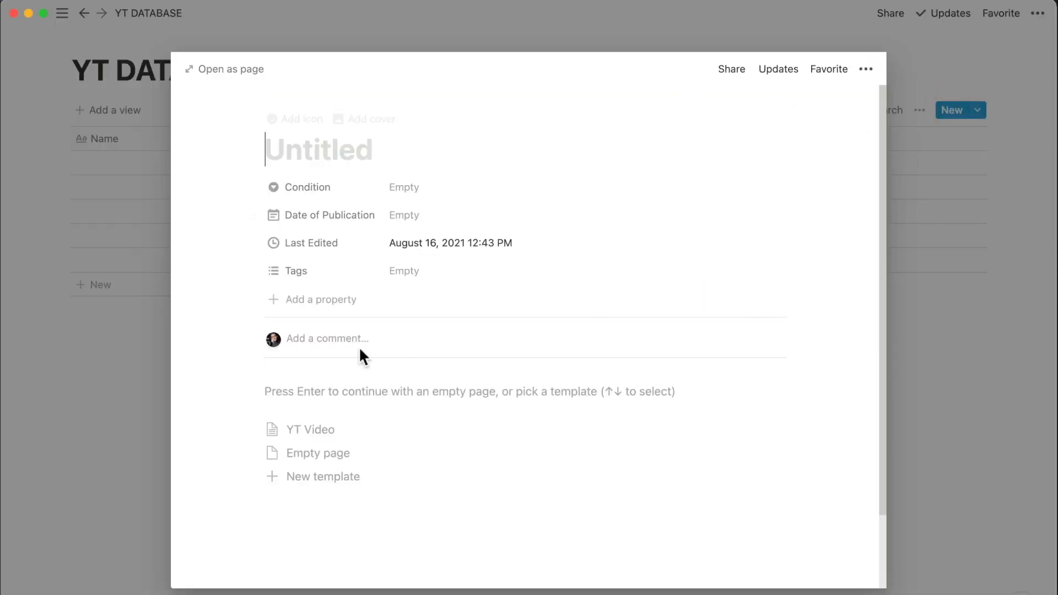
{"action": "left_click", "coordinate": [330, 430]}
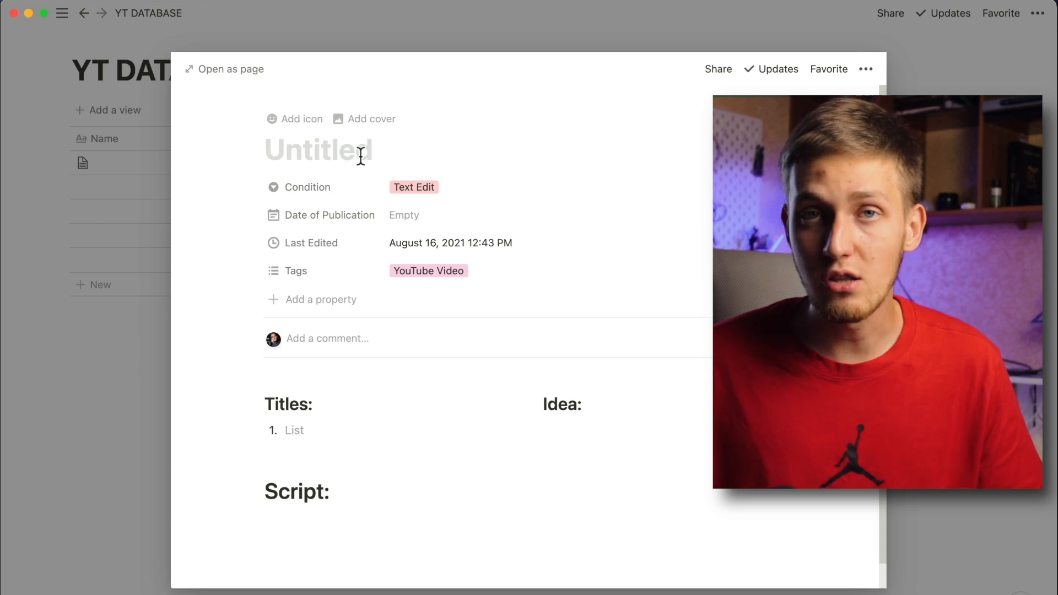
{"action": "left_click", "coordinate": [361, 156]}
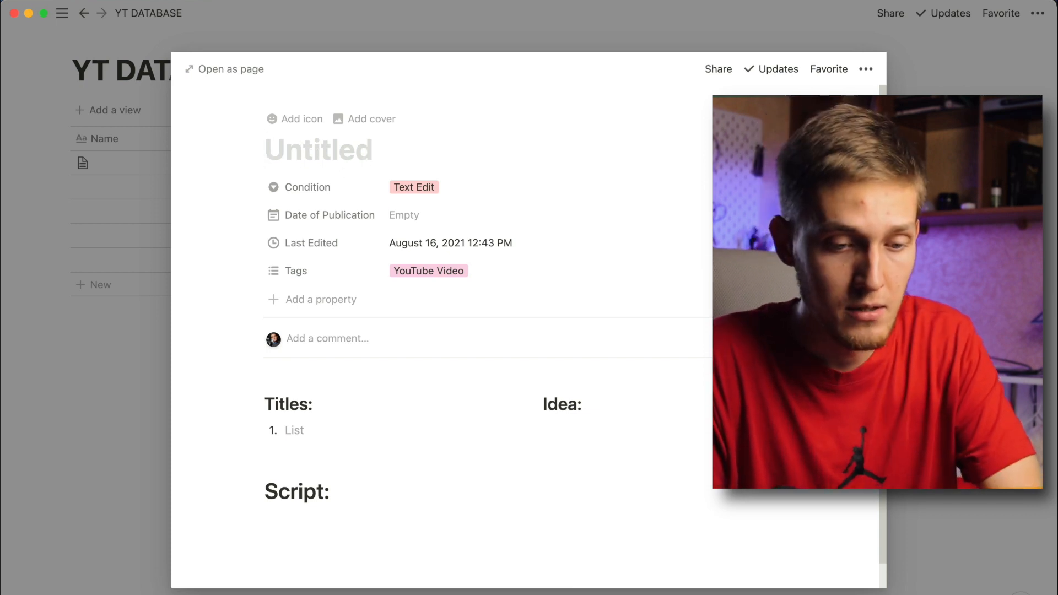
{"action": "key", "text": "Escape"}
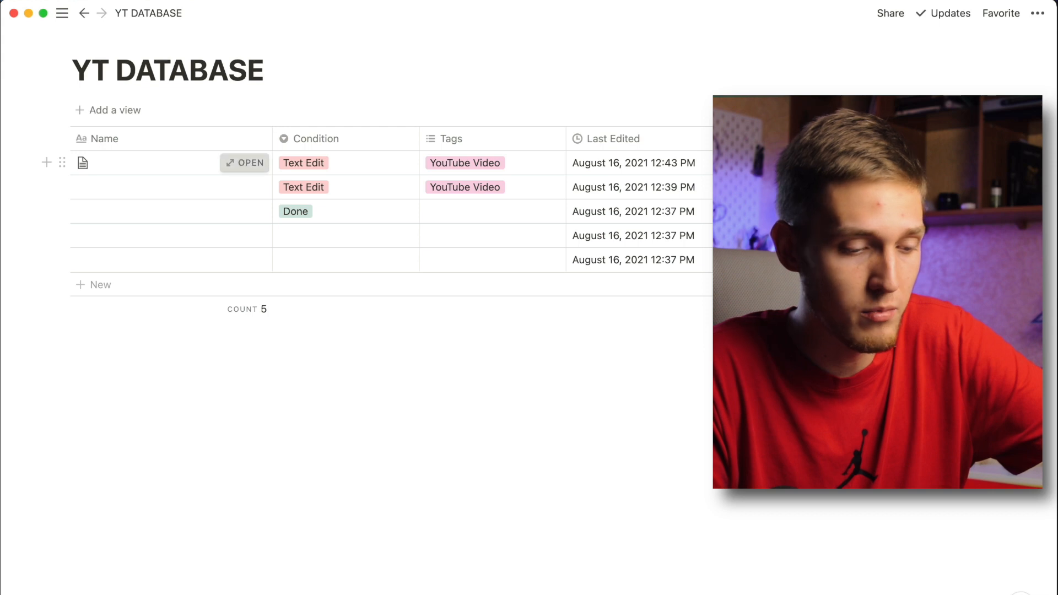
Add an emoji icon to each of the first three entries in the YT DATABASE table
{"action": "left_click", "coordinate": [244, 163]}
{"action": "left_click", "coordinate": [290, 121]}
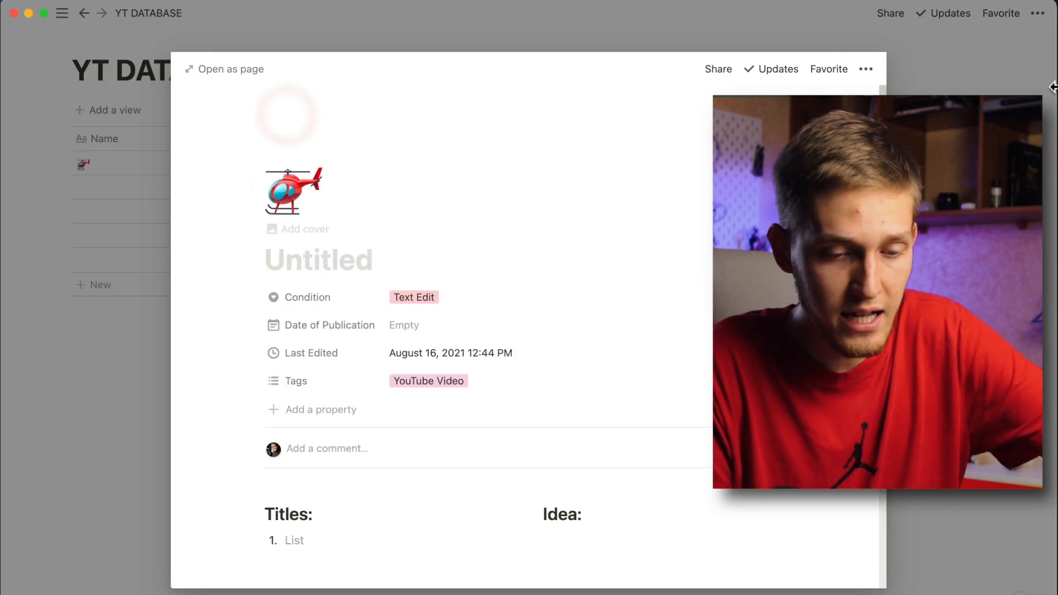
{"action": "left_click", "coordinate": [963, 89]}
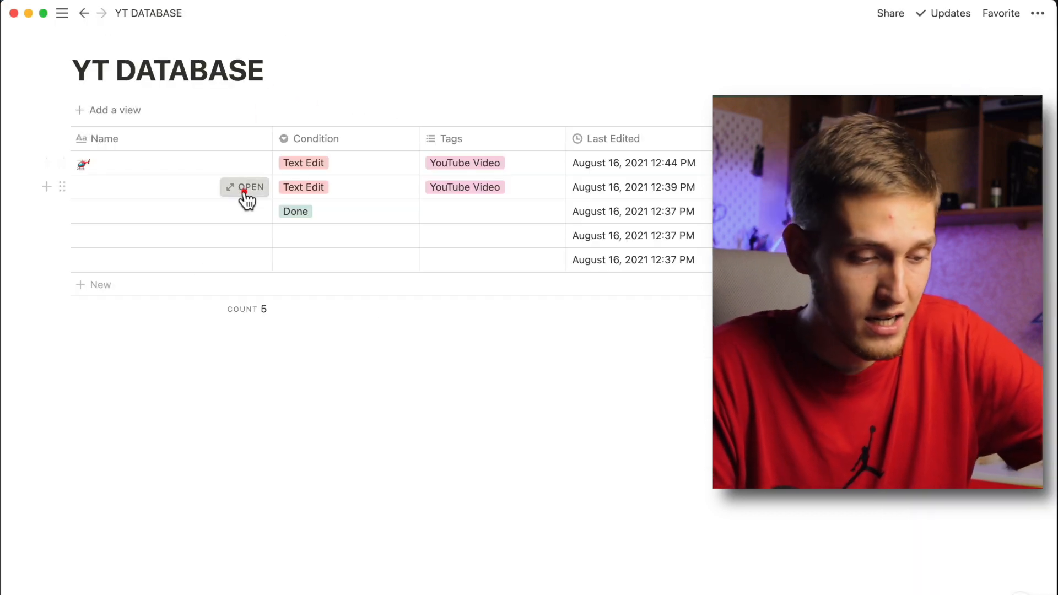
{"action": "left_click", "coordinate": [244, 187]}
{"action": "left_click", "coordinate": [271, 121]}
{"action": "key", "text": "Escape"}
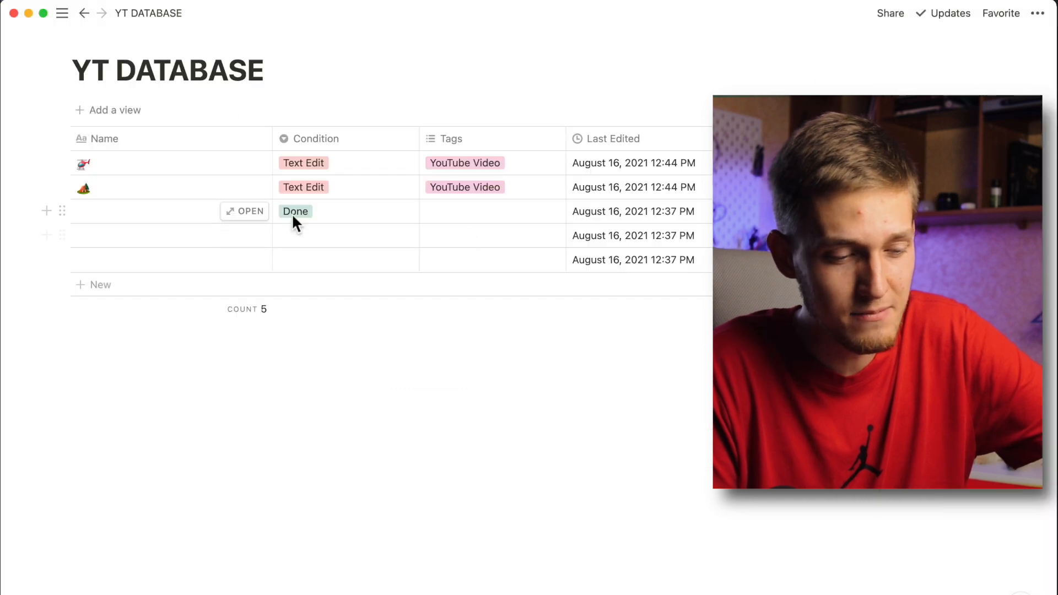
{"action": "left_click", "coordinate": [254, 212]}
{"action": "left_click", "coordinate": [278, 121]}
{"action": "key", "text": "Escape"}
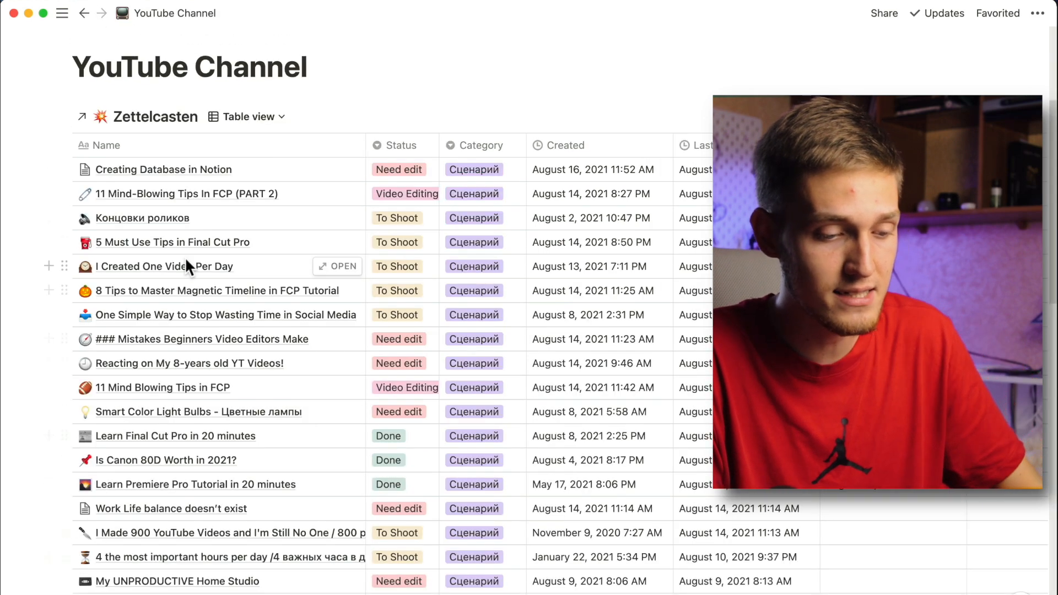
Look over the entry icons and names in the Zettelcasten table and return to YT DATABASE
{"action": "scroll", "coordinate": [184, 257], "scroll_direction": "down", "scroll_amount": 3}
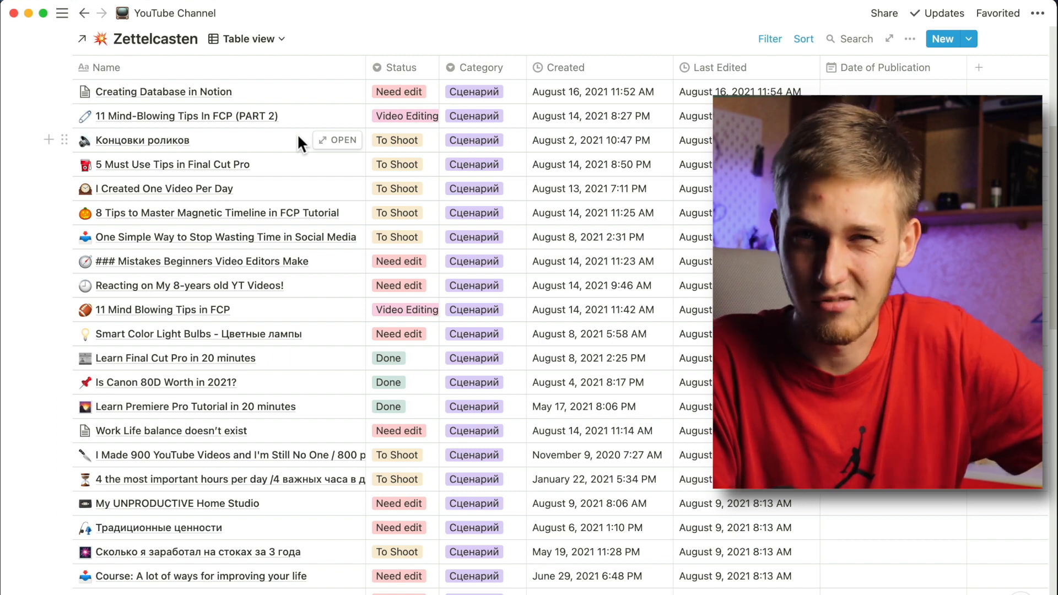
{"action": "scroll", "coordinate": [297, 139], "scroll_direction": "up", "scroll_amount": 1}
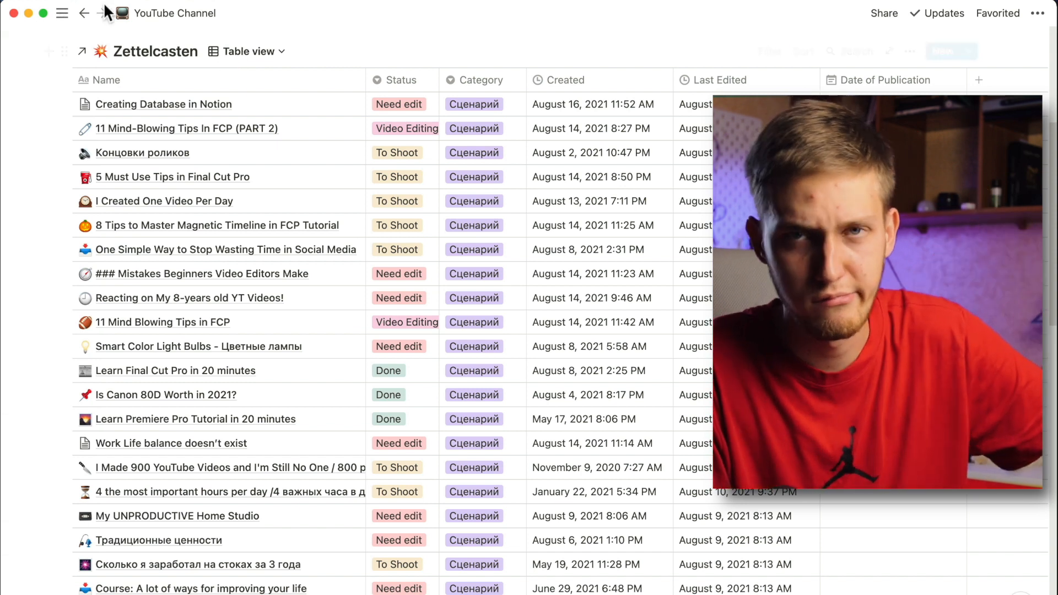
{"action": "left_click", "coordinate": [84, 13]}
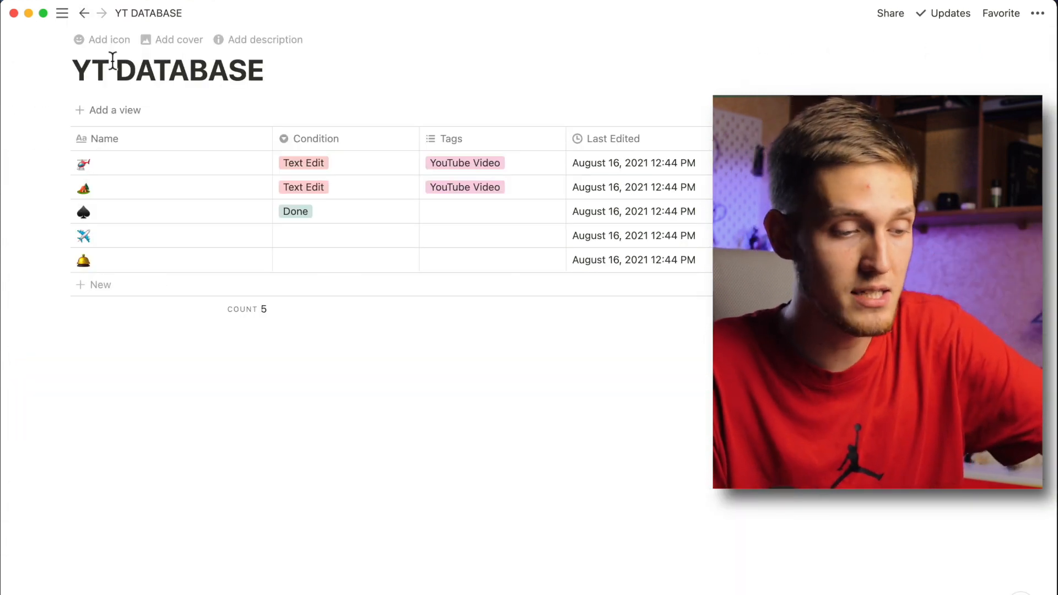
Add an icon to the YT DATABASE page and set it to the skull emoji
{"action": "left_click", "coordinate": [108, 40]}
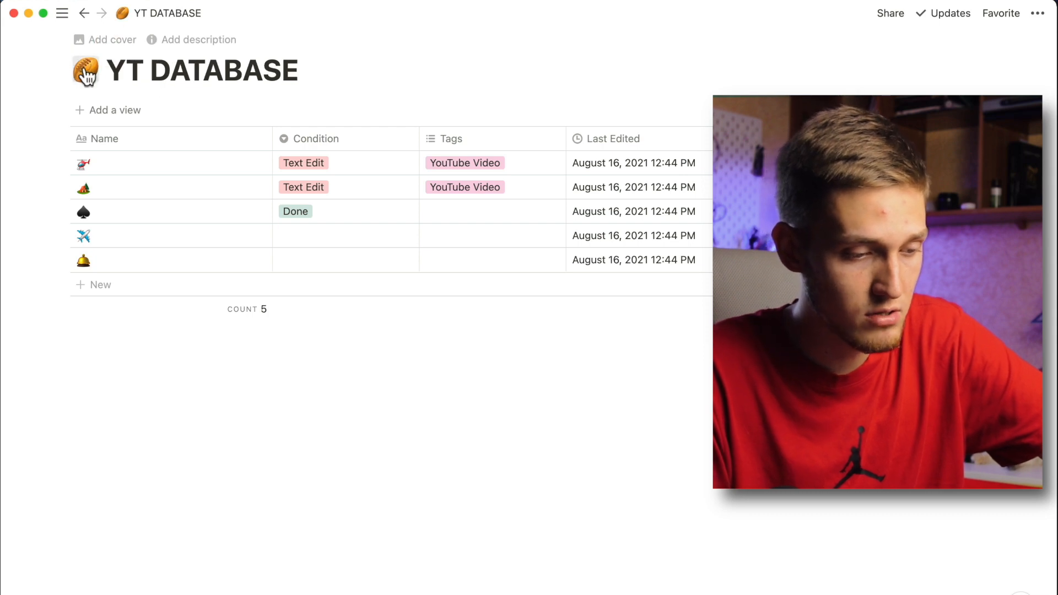
{"action": "left_click", "coordinate": [86, 73]}
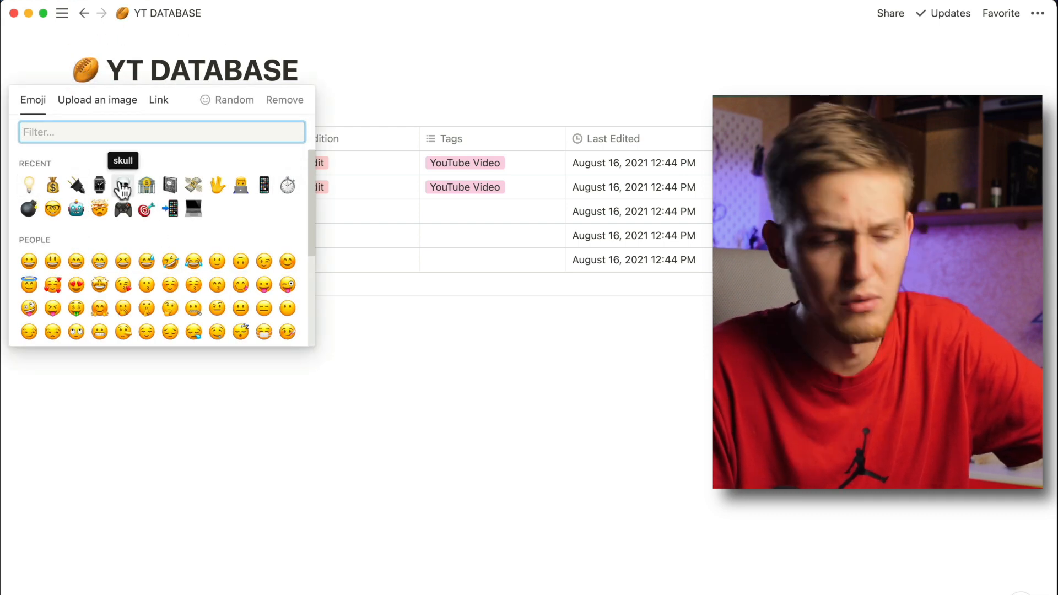
{"action": "left_click", "coordinate": [123, 186]}
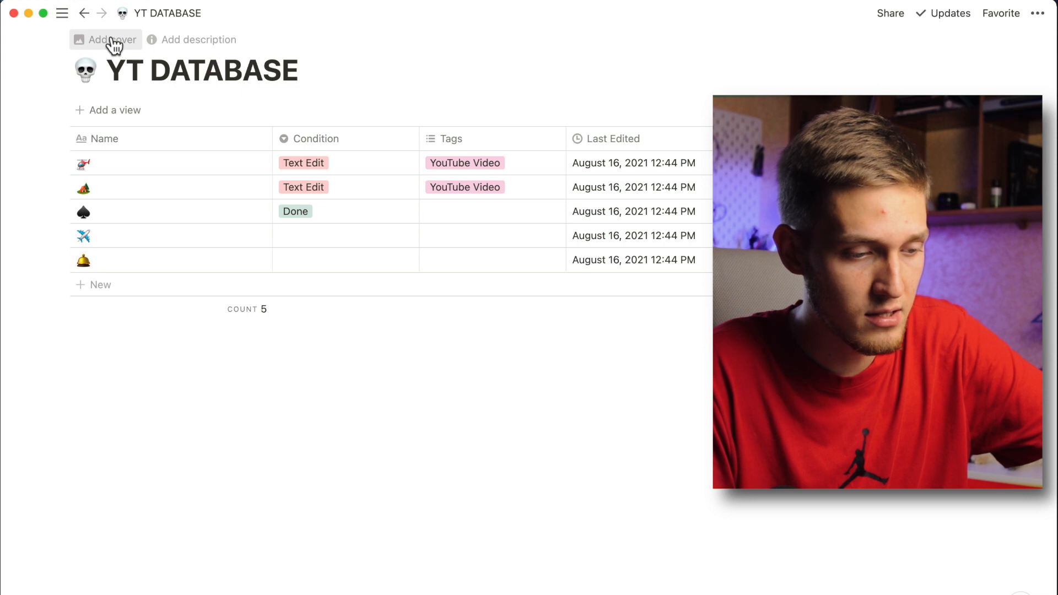
Add a cover to the YT DATABASE page and set it to the floating astronaut spacewalk photo from the NASA Archive gallery
{"action": "left_click", "coordinate": [112, 40]}
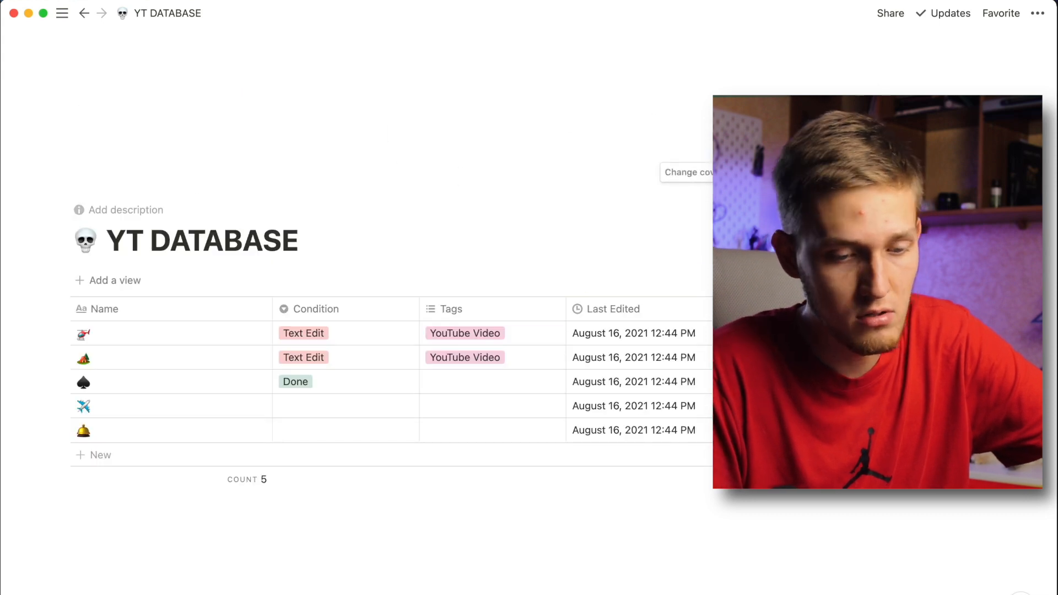
{"action": "left_click", "coordinate": [698, 174]}
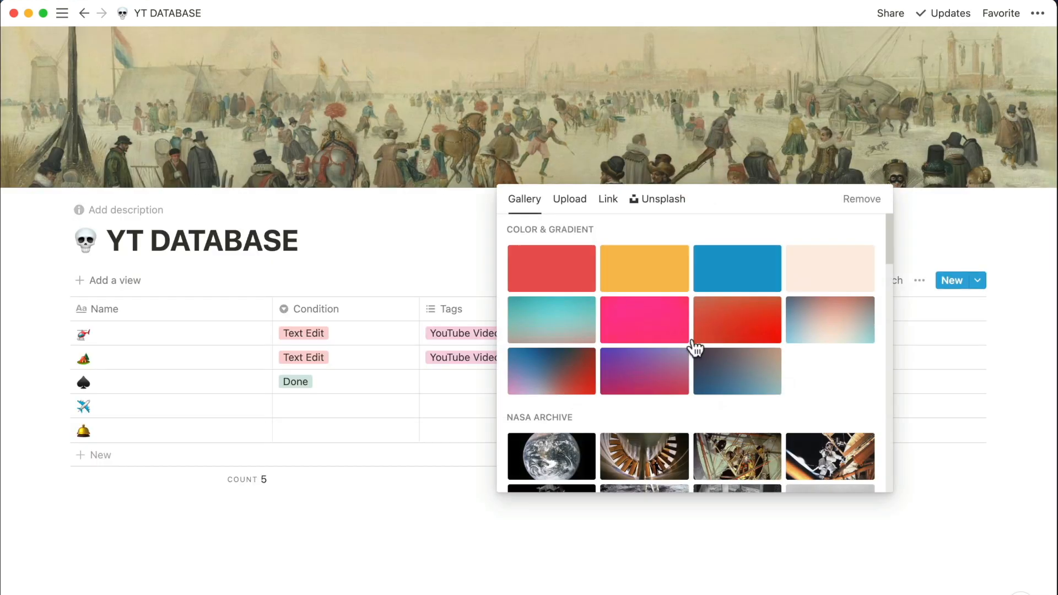
{"action": "scroll", "coordinate": [700, 353], "scroll_direction": "down", "scroll_amount": 4}
{"action": "scroll", "coordinate": [707, 357], "scroll_direction": "down", "scroll_amount": 1}
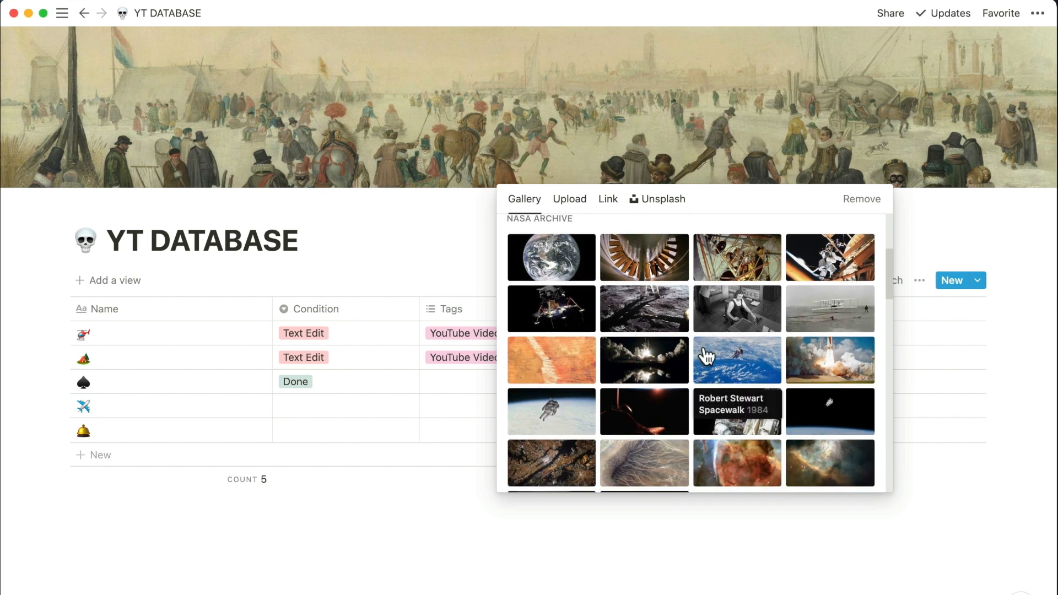
{"action": "scroll", "coordinate": [743, 358], "scroll_direction": "down", "scroll_amount": 1}
{"action": "left_click", "coordinate": [553, 392]}
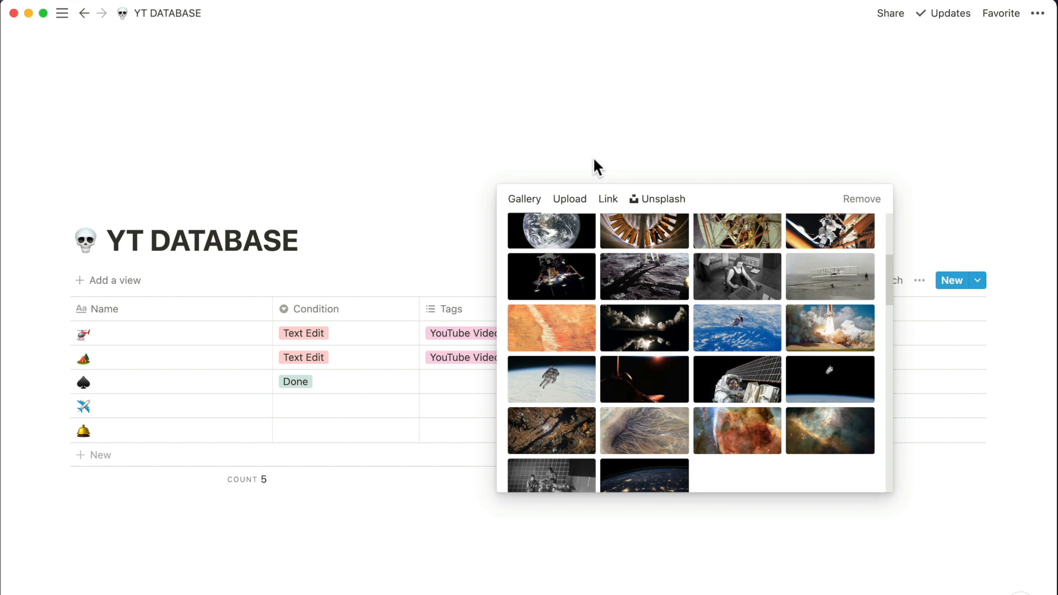
Reposition the cover image so the astronaut's head and body show in the banner
{"action": "left_click", "coordinate": [515, 81]}
{"action": "left_click_drag", "start_coordinate": [701, 108], "coordinate": [701, 194]}
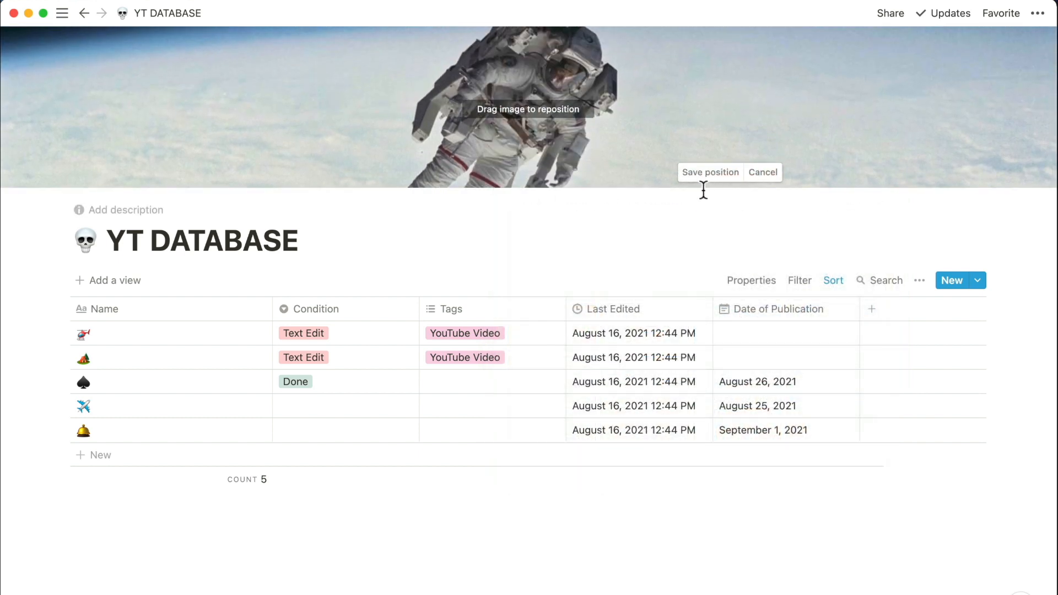
{"action": "left_click", "coordinate": [565, 241]}
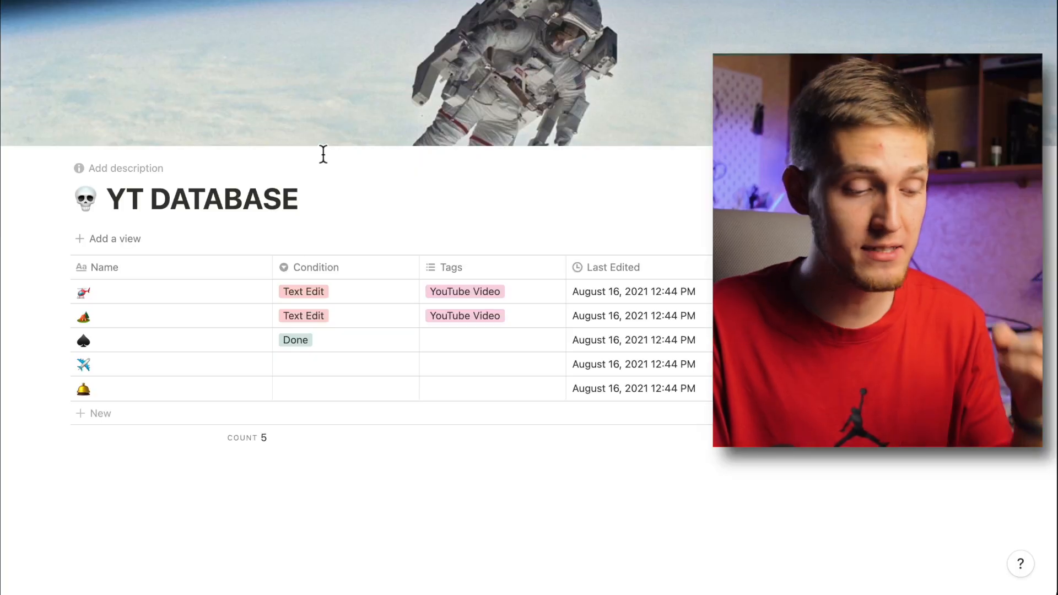
Create a Calendar view of the YT DATABASE without entering a view name
{"action": "left_click", "coordinate": [116, 237]}
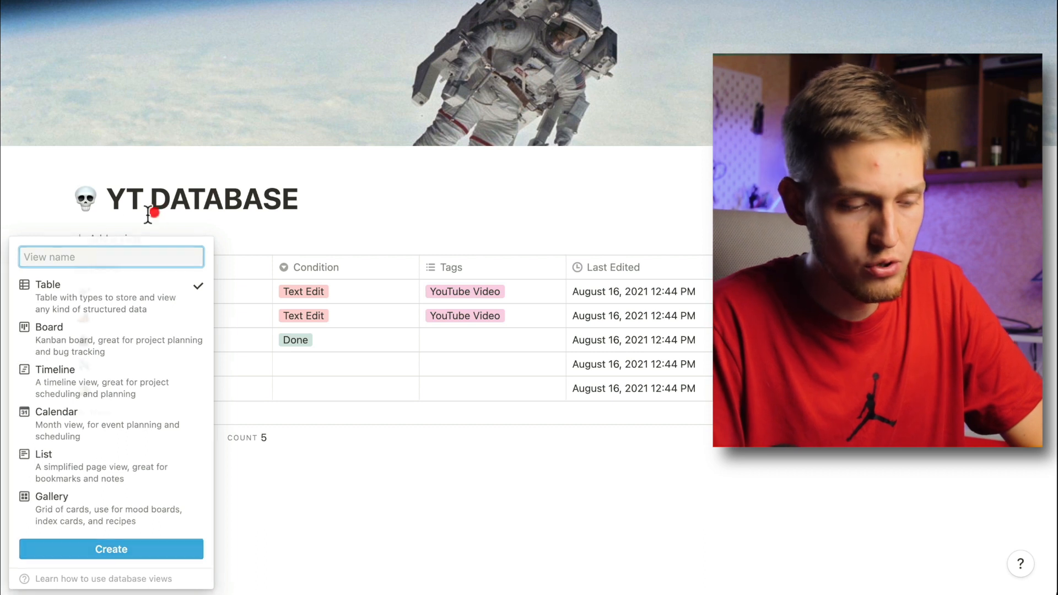
{"action": "left_click", "coordinate": [110, 434]}
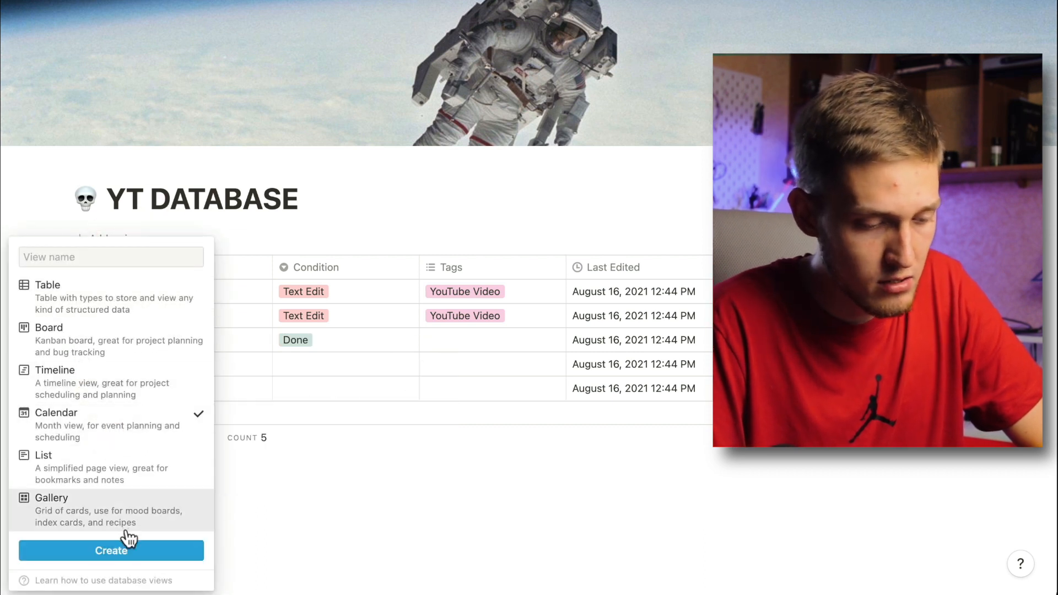
{"action": "left_click", "coordinate": [125, 548]}
{"action": "left_click", "coordinate": [133, 134]}
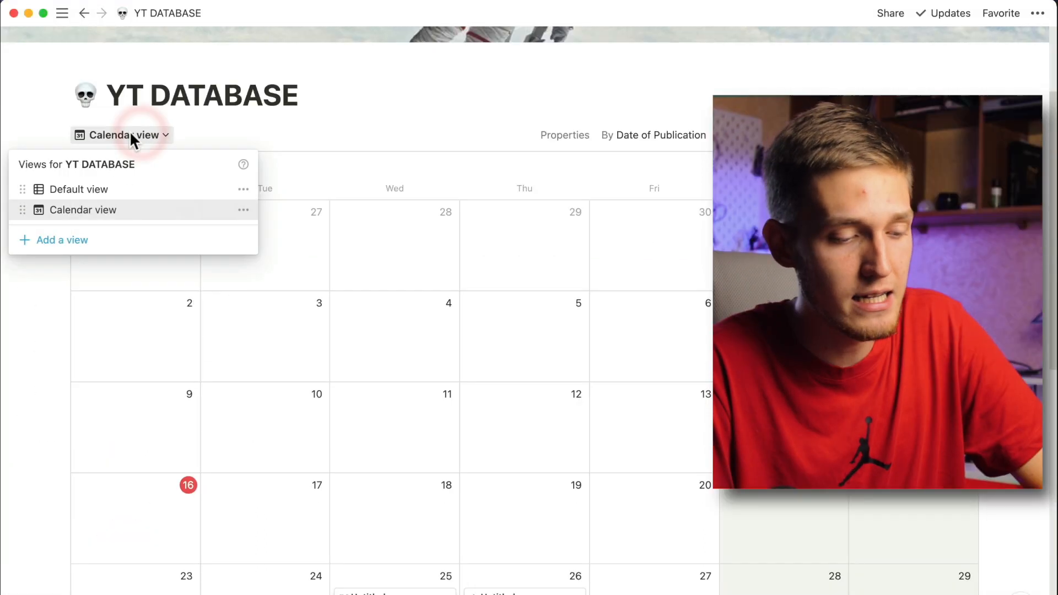
{"action": "left_click", "coordinate": [301, 132]}
Look through the August 2021 calendar entries and switch the database back to the Default view
{"action": "scroll", "coordinate": [301, 133], "scroll_direction": "down", "scroll_amount": 5}
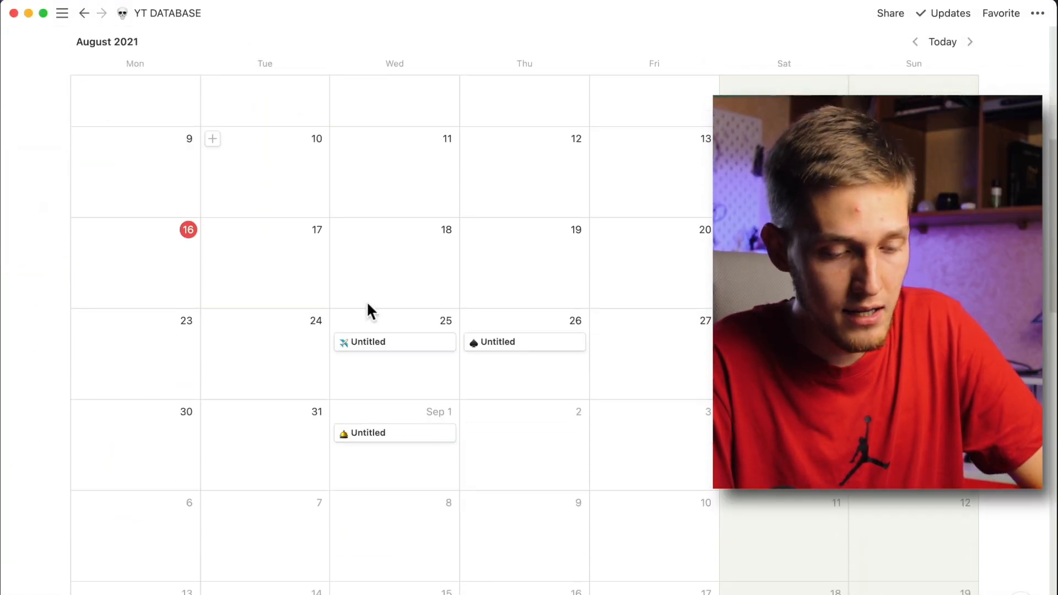
{"action": "scroll", "coordinate": [349, 457], "scroll_direction": "down", "scroll_amount": 3}
{"action": "scroll", "coordinate": [349, 458], "scroll_direction": "up", "scroll_amount": 10}
{"action": "scroll", "coordinate": [318, 165], "scroll_direction": "down", "scroll_amount": 3}
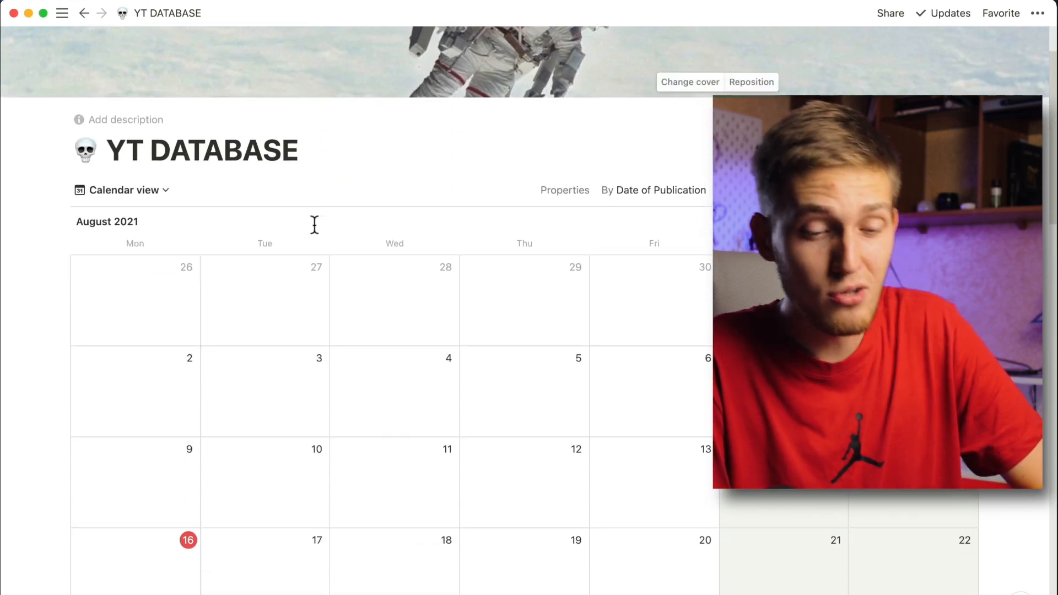
{"action": "left_click", "coordinate": [122, 191]}
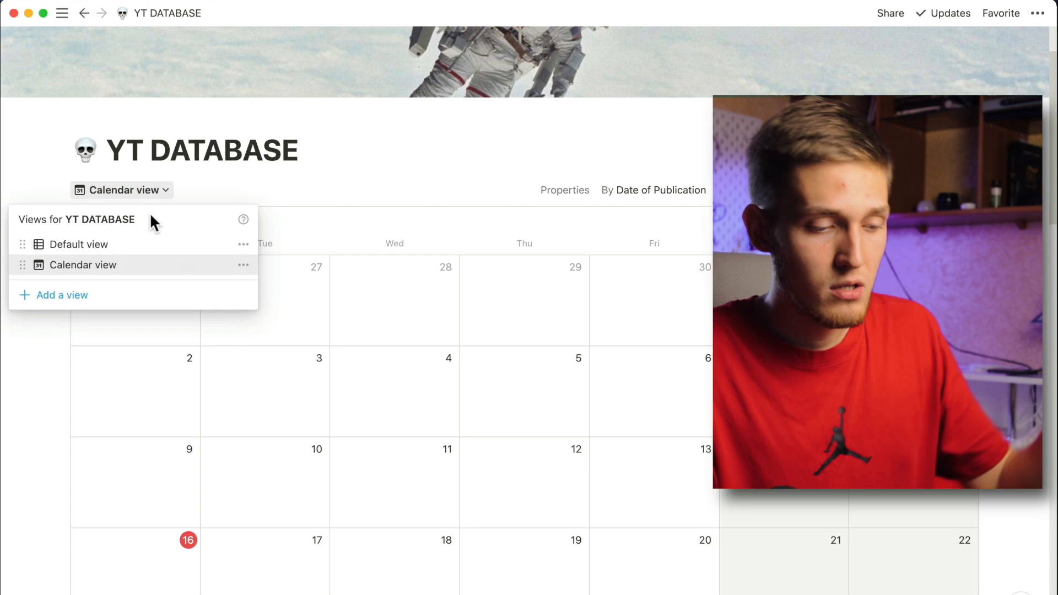
{"action": "left_click", "coordinate": [144, 250]}
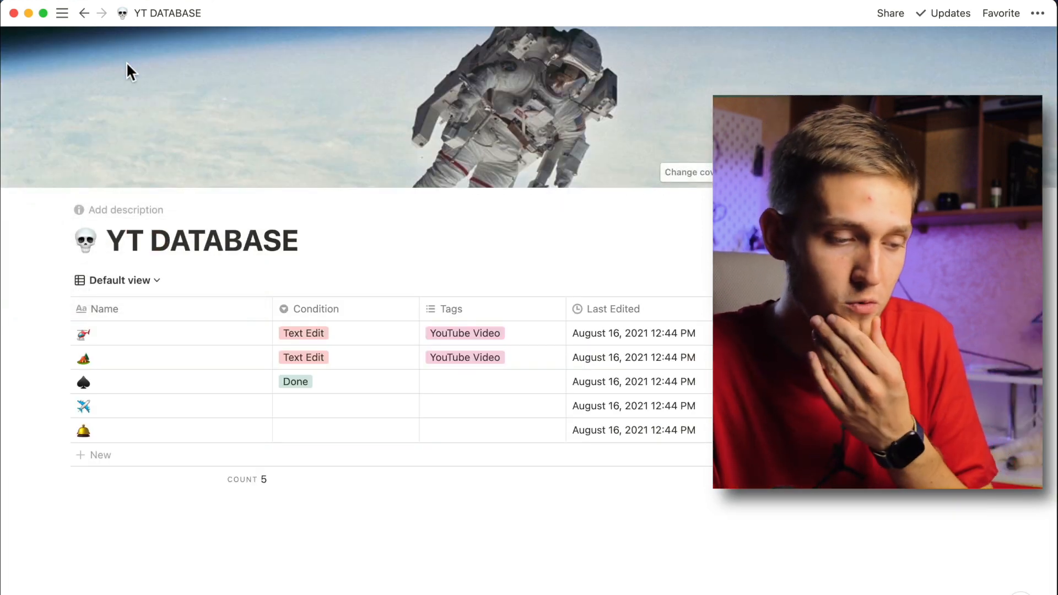
Create a new private page and insert a linked database in it that points to YT DATABASE
{"action": "mouse_move", "coordinate": [62, 15]}
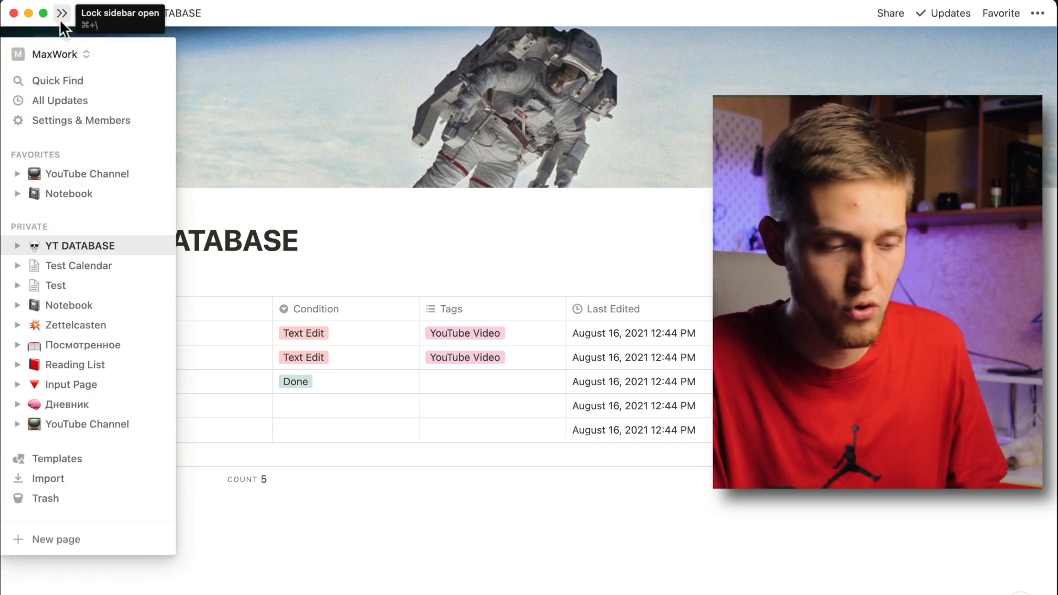
{"action": "left_click", "coordinate": [157, 228]}
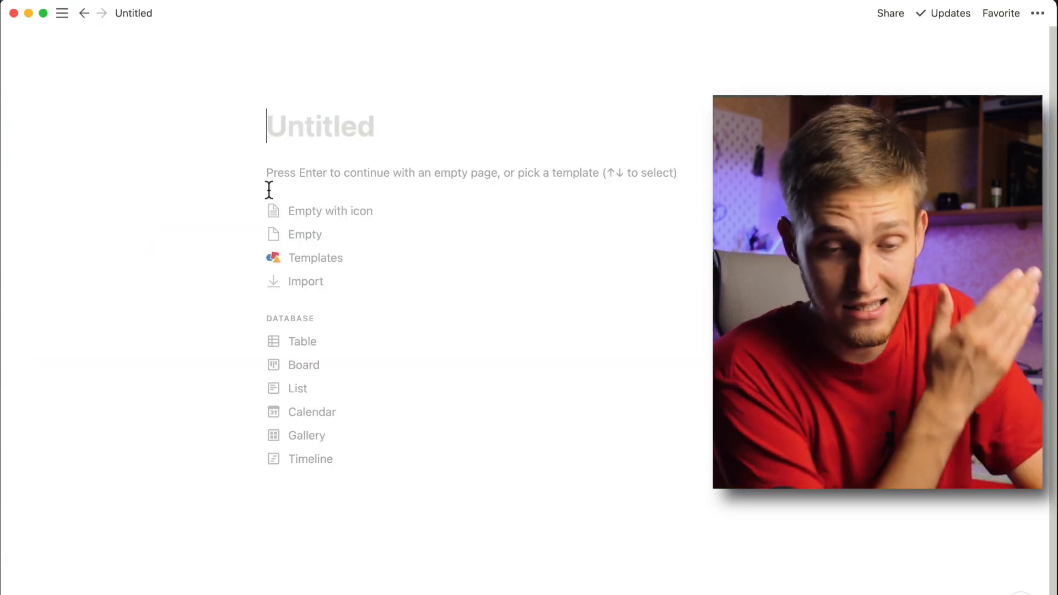
{"action": "left_click", "coordinate": [302, 164]}
{"action": "type", "text": "/"}
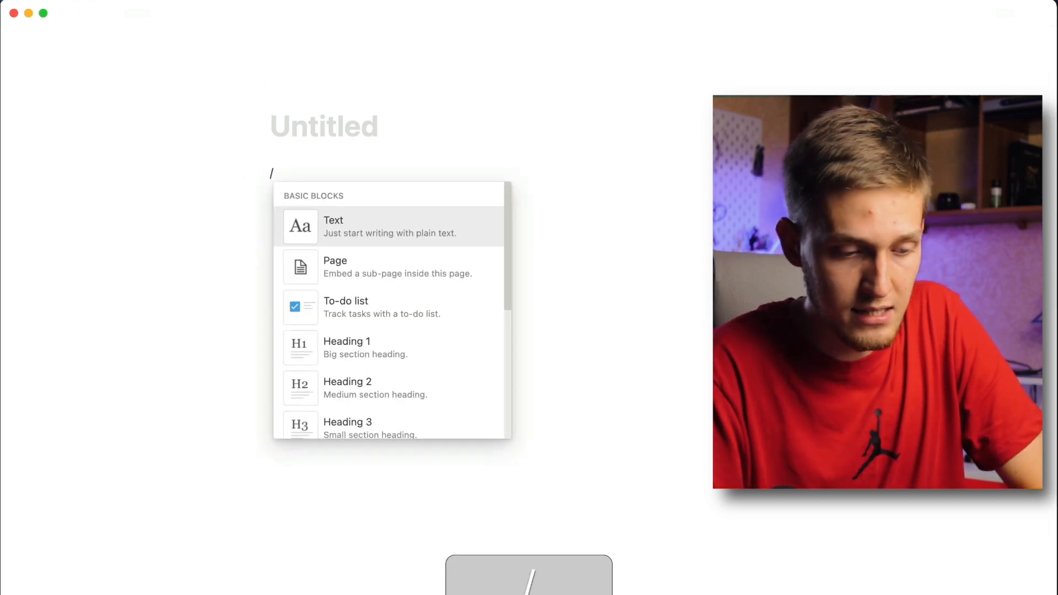
{"action": "type", "text": "link"}
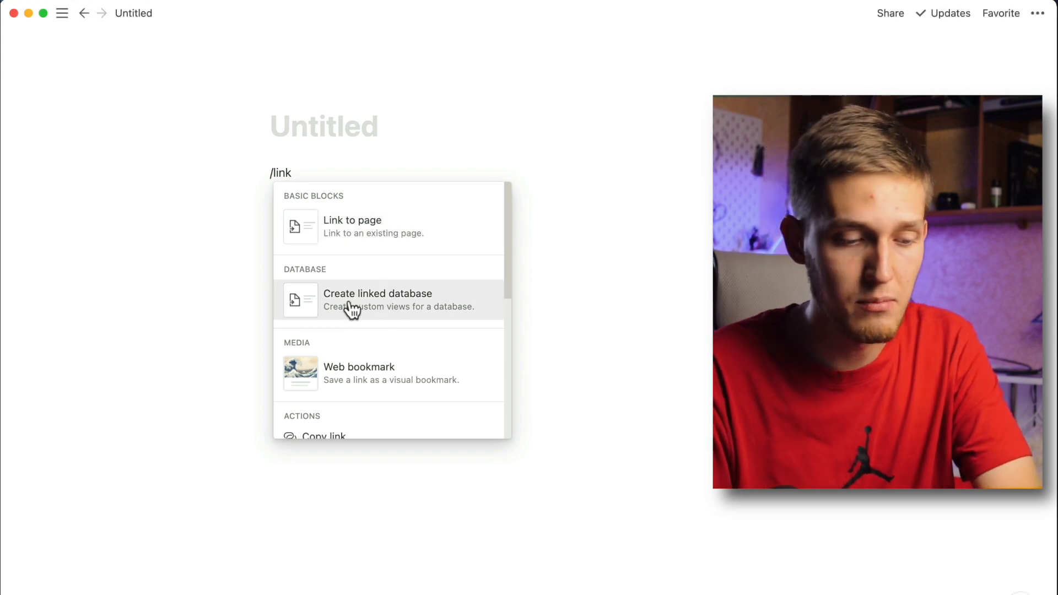
{"action": "left_click", "coordinate": [350, 308]}
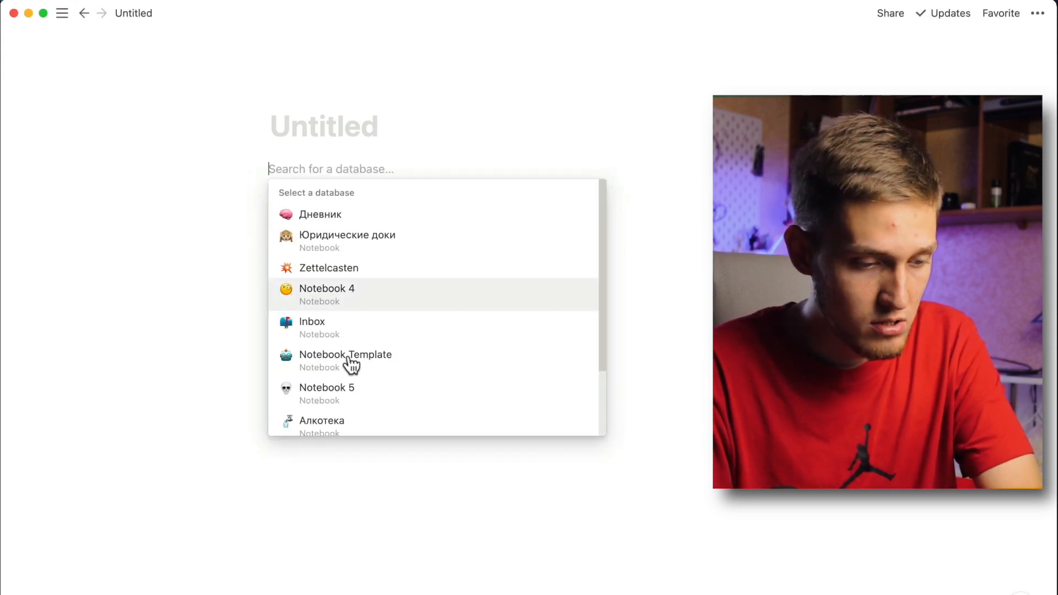
{"action": "scroll", "coordinate": [351, 365], "scroll_direction": "down", "scroll_amount": 3}
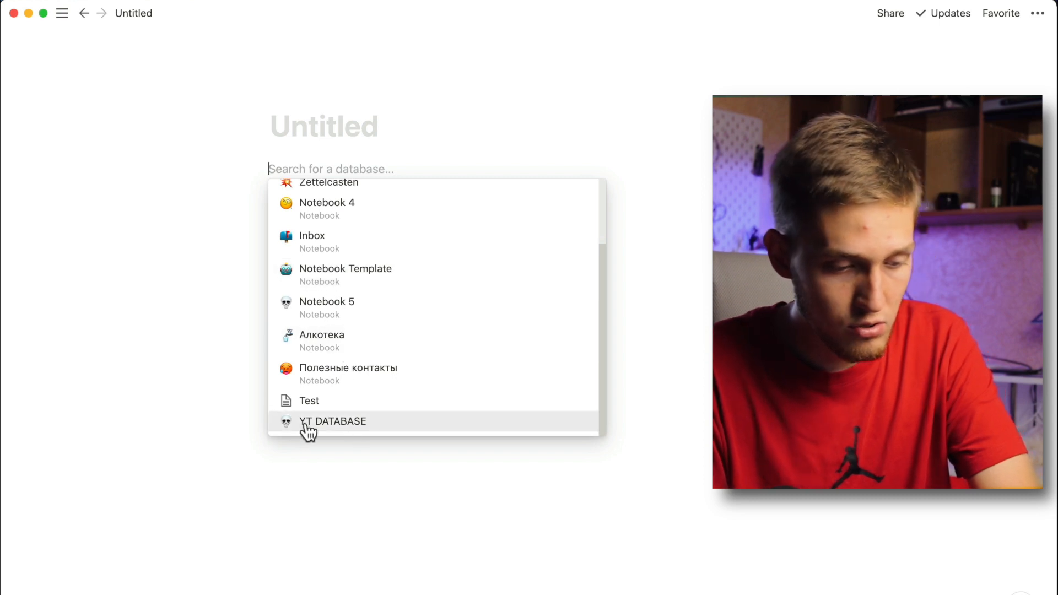
{"action": "left_click", "coordinate": [341, 422]}
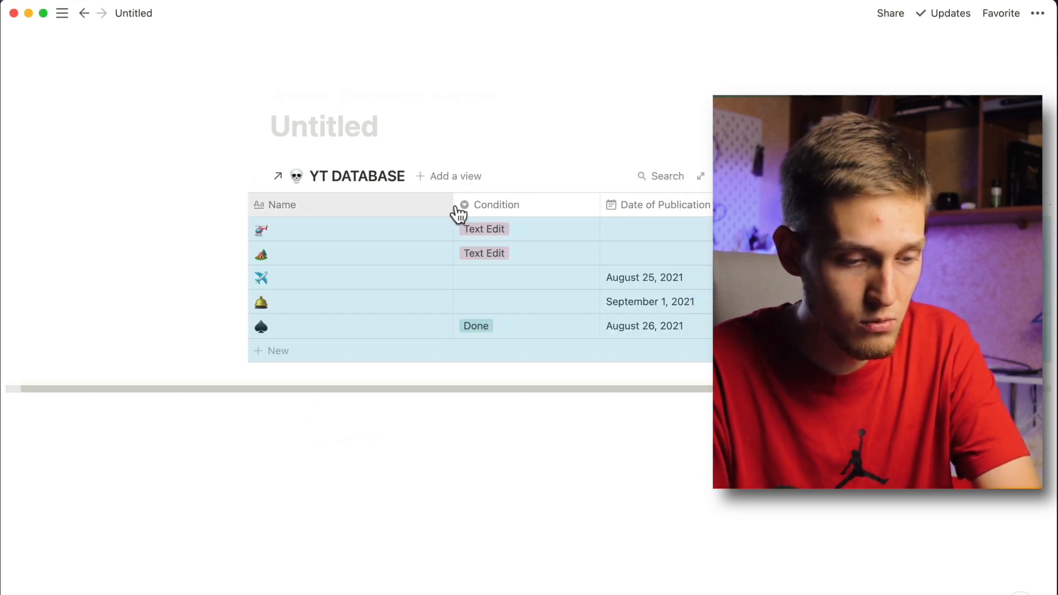
Add a Calendar view to the linked YT DATABASE without entering a view name
{"action": "left_click", "coordinate": [445, 182]}
{"action": "left_click", "coordinate": [468, 370]}
{"action": "left_click", "coordinate": [465, 502]}
{"action": "scroll", "coordinate": [500, 232], "scroll_direction": "down", "scroll_amount": 2}
{"action": "scroll", "coordinate": [500, 232], "scroll_direction": "up", "scroll_amount": 2}
Title the new page "Calendar" and set it to full width
{"action": "left_click", "coordinate": [333, 130]}
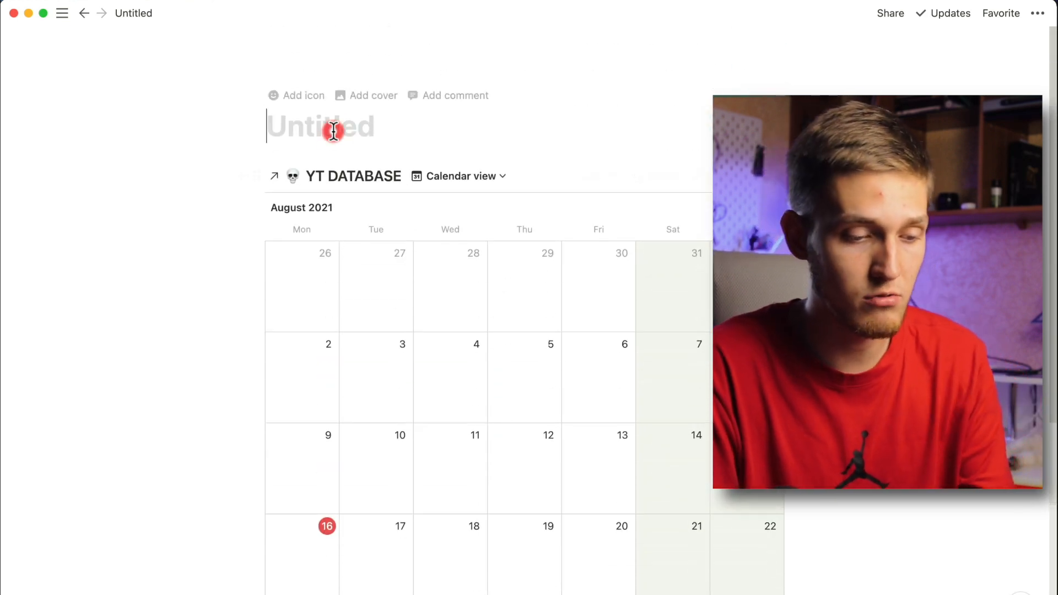
{"action": "type", "text": "Calendar"}
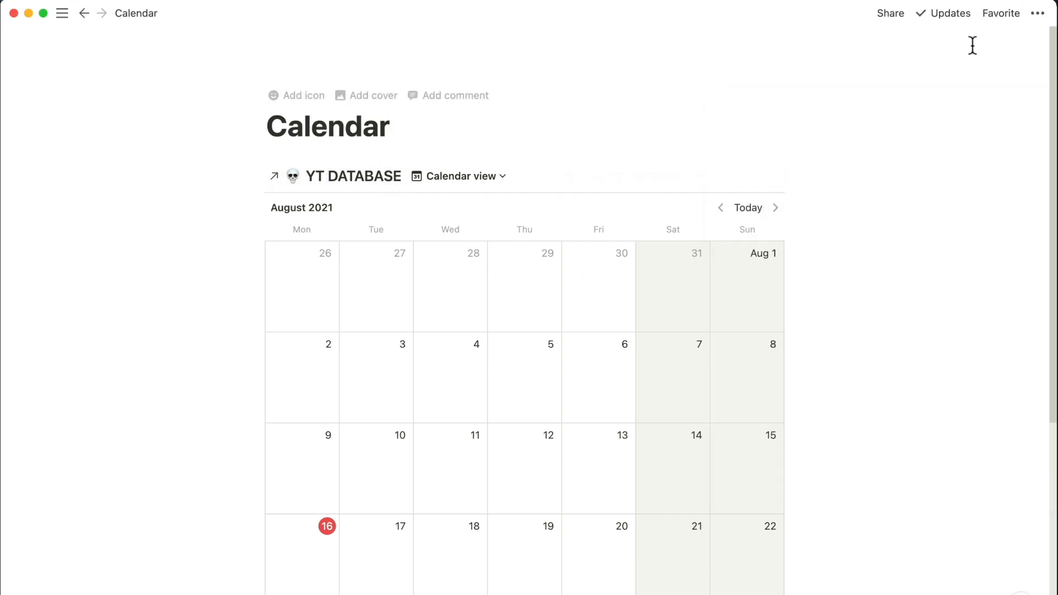
{"action": "left_click", "coordinate": [1037, 15]}
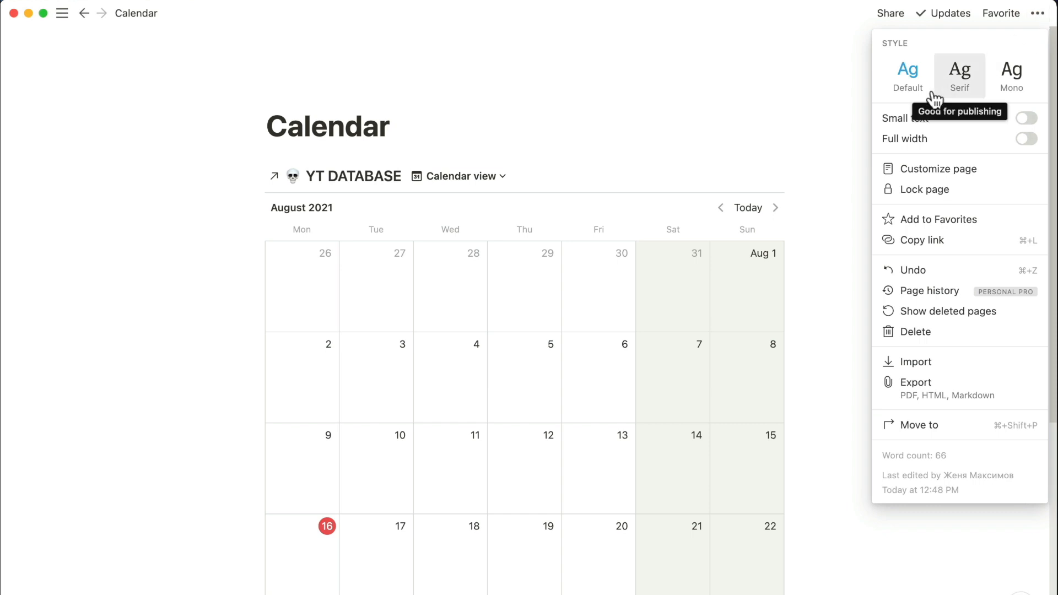
{"action": "left_click", "coordinate": [1028, 140]}
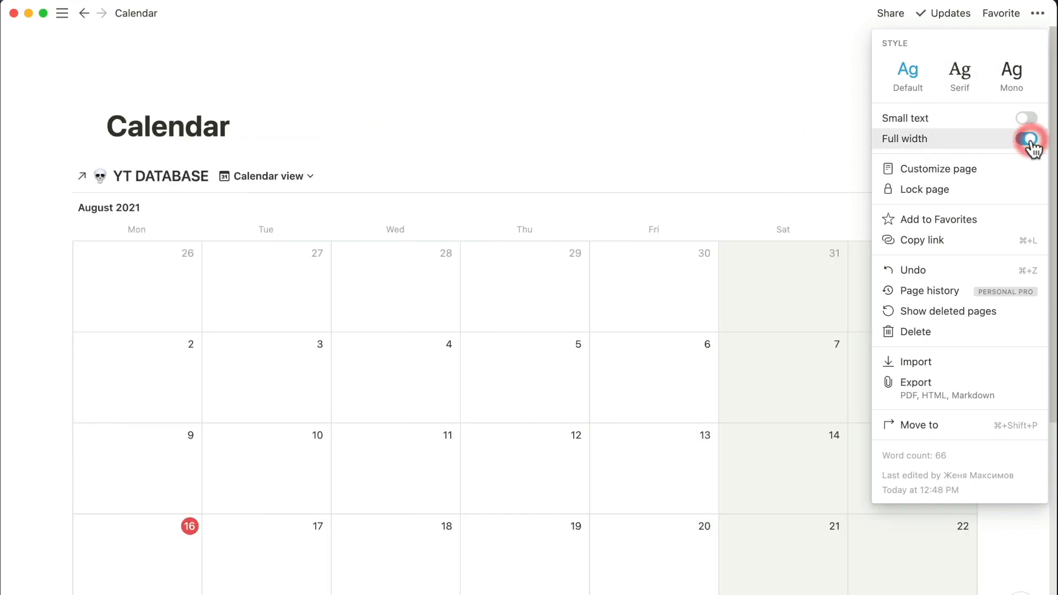
{"action": "left_click", "coordinate": [723, 132]}
{"action": "scroll", "coordinate": [723, 132], "scroll_direction": "down", "scroll_amount": 6}
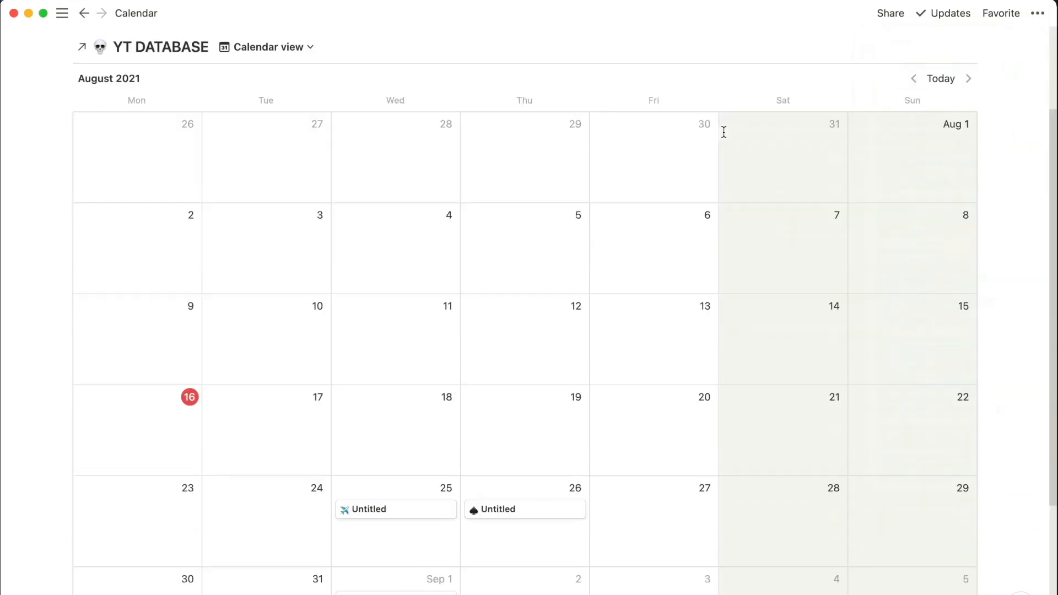
{"action": "scroll", "coordinate": [723, 132], "scroll_direction": "up", "scroll_amount": 6}
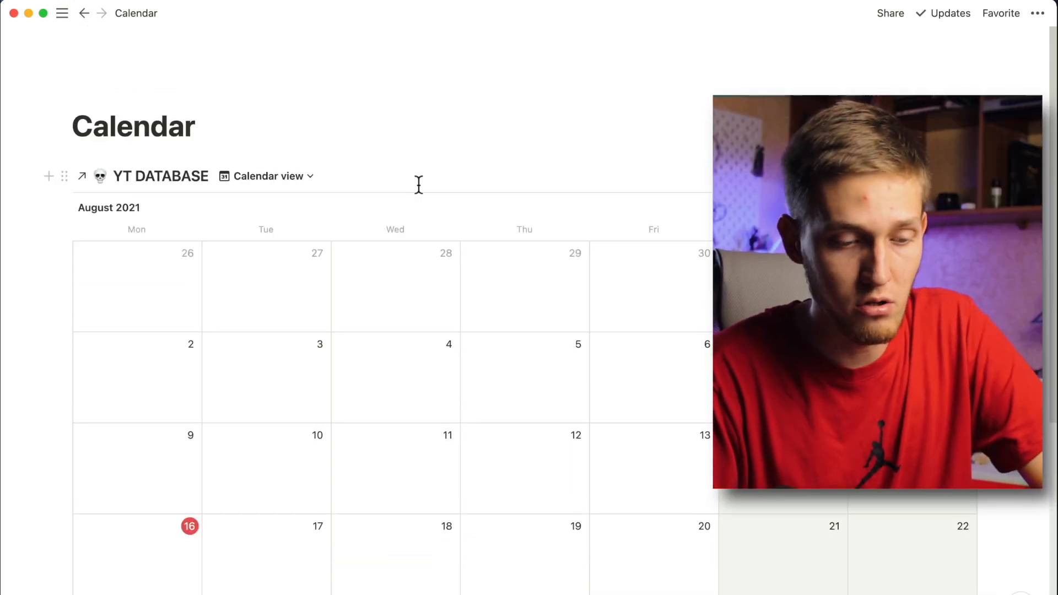
Add a calendar entry on August 27, 2021 and fill it from the YT Video template
{"action": "left_click", "coordinate": [146, 183]}
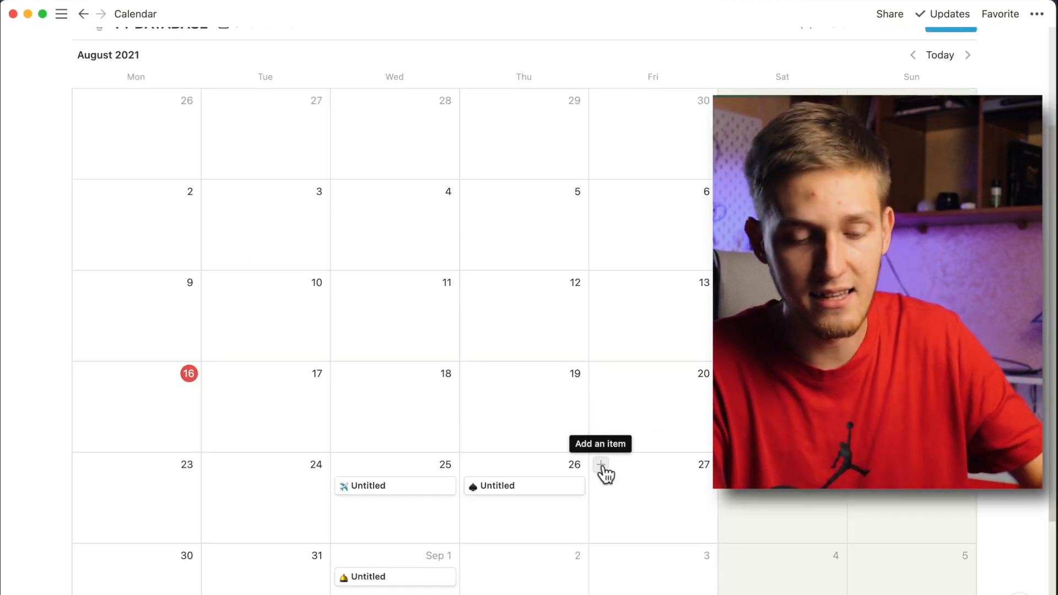
{"action": "left_click", "coordinate": [600, 464]}
{"action": "left_click", "coordinate": [359, 429]}
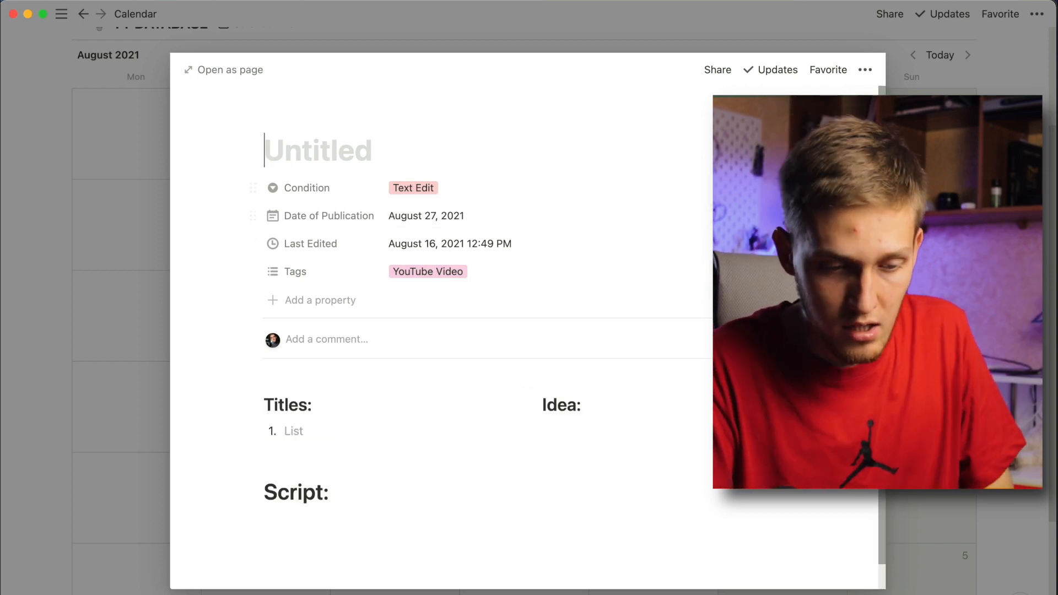
{"action": "left_click", "coordinate": [936, 232]}
{"action": "scroll", "coordinate": [931, 276], "scroll_direction": "down", "scroll_amount": 1}
{"action": "scroll", "coordinate": [931, 275], "scroll_direction": "up", "scroll_amount": 2}
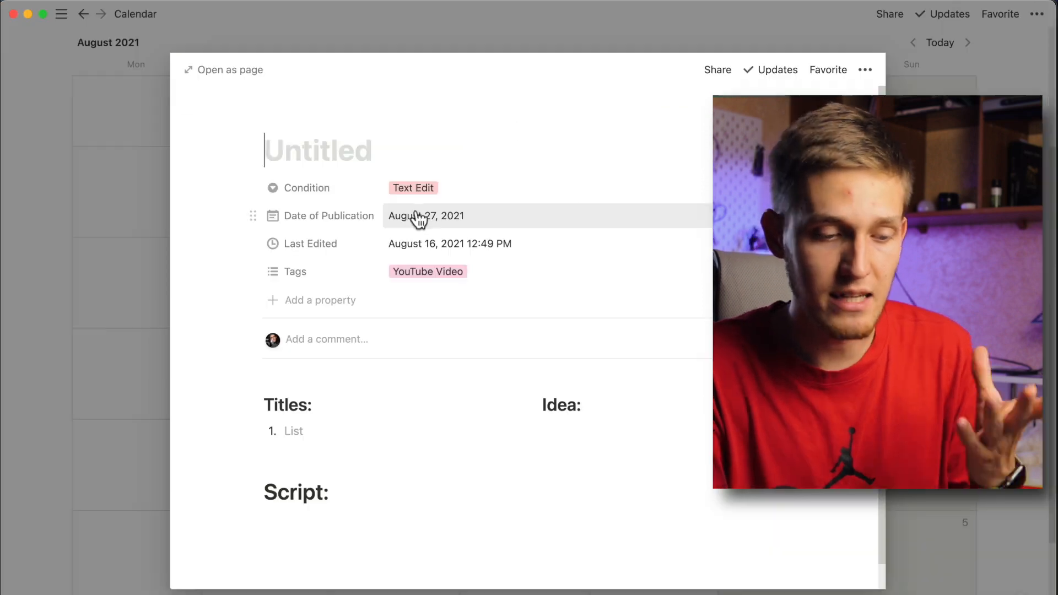